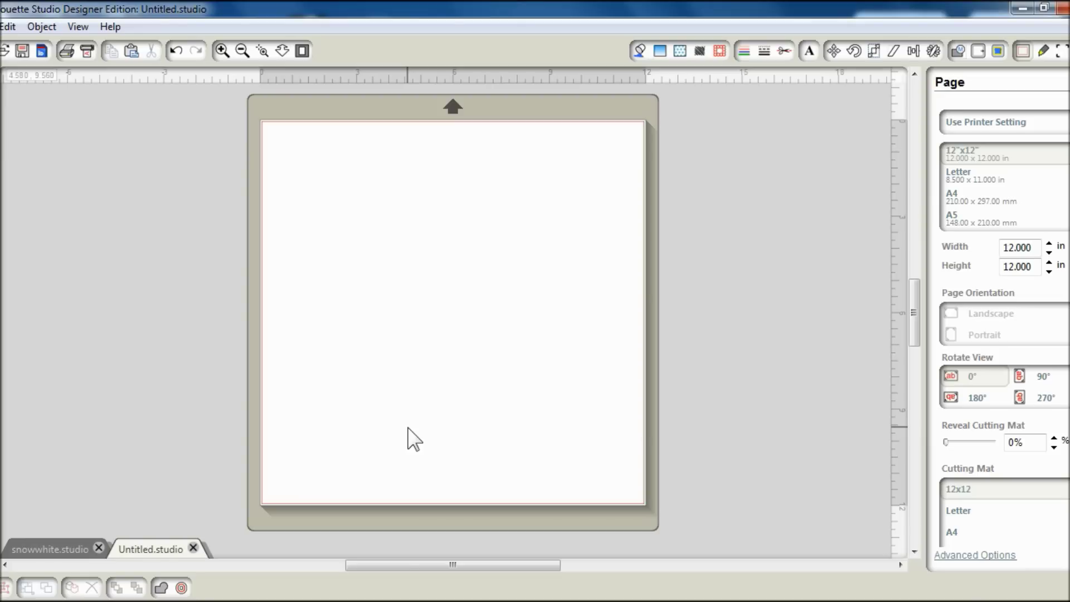
Step: Change the page size from 12 × 12 to Letter (11 × 8.5 in)
{"action": "left_click", "coordinate": [970, 179]}
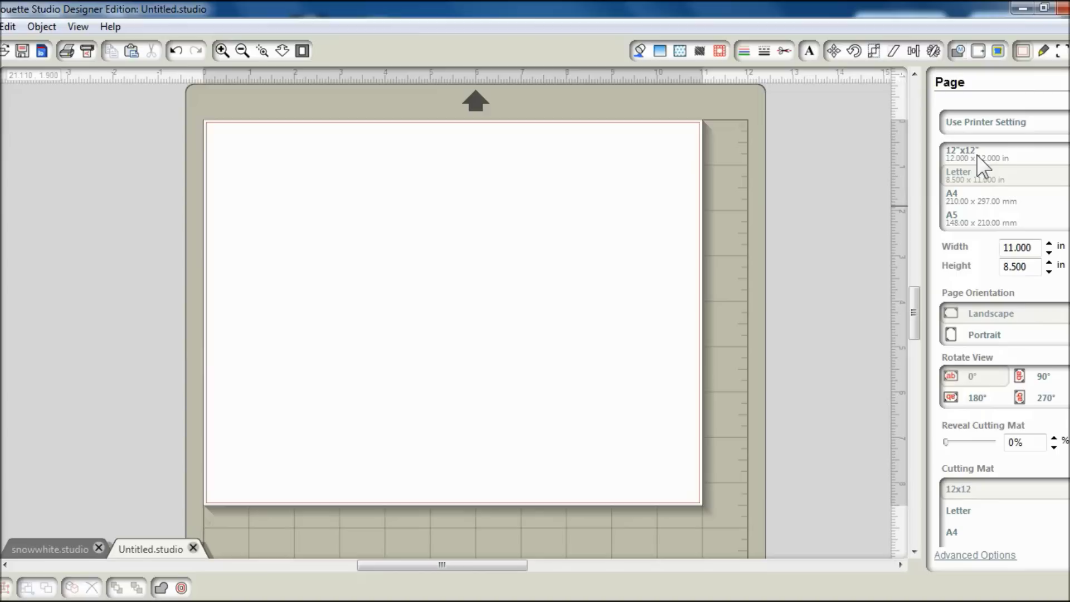
Step: Turn on Show Reg Marks so the Letter page gets registration marks with 0.625 in margins
{"action": "left_click", "coordinate": [1058, 54]}
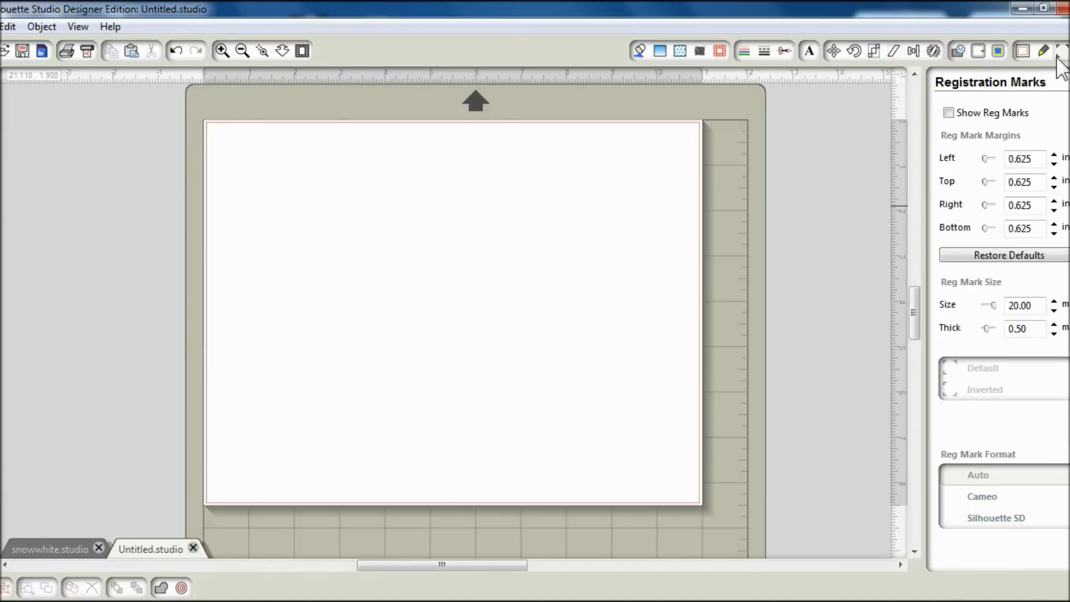
{"action": "left_click", "coordinate": [948, 113]}
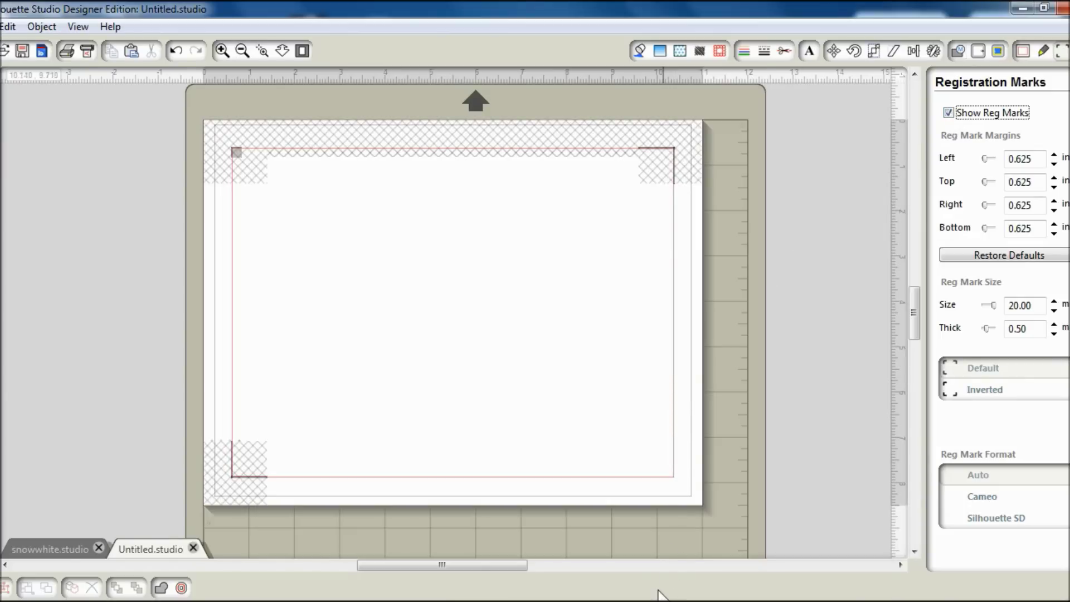
Step: Drag happily_ever_after_cs-05 and happily_ever_after_backs_cs-05 from Explorer onto the canvas side by side
{"action": "key", "text": "alt+Tab"}
{"action": "left_click", "coordinate": [701, 504]}
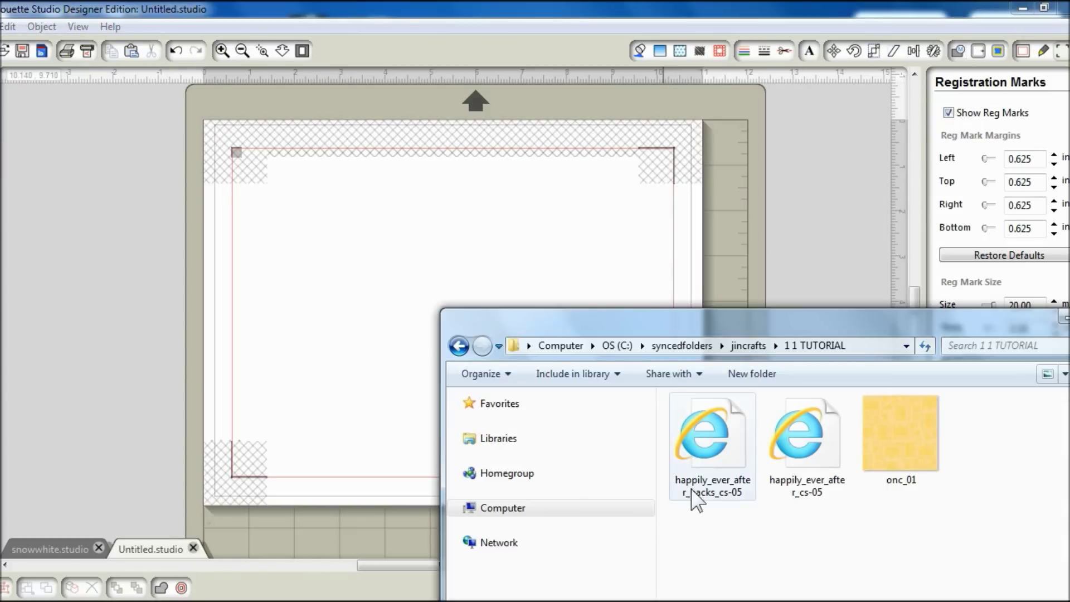
{"action": "left_click", "coordinate": [770, 453]}
{"action": "left_click_drag", "start_coordinate": [770, 453], "coordinate": [341, 370]}
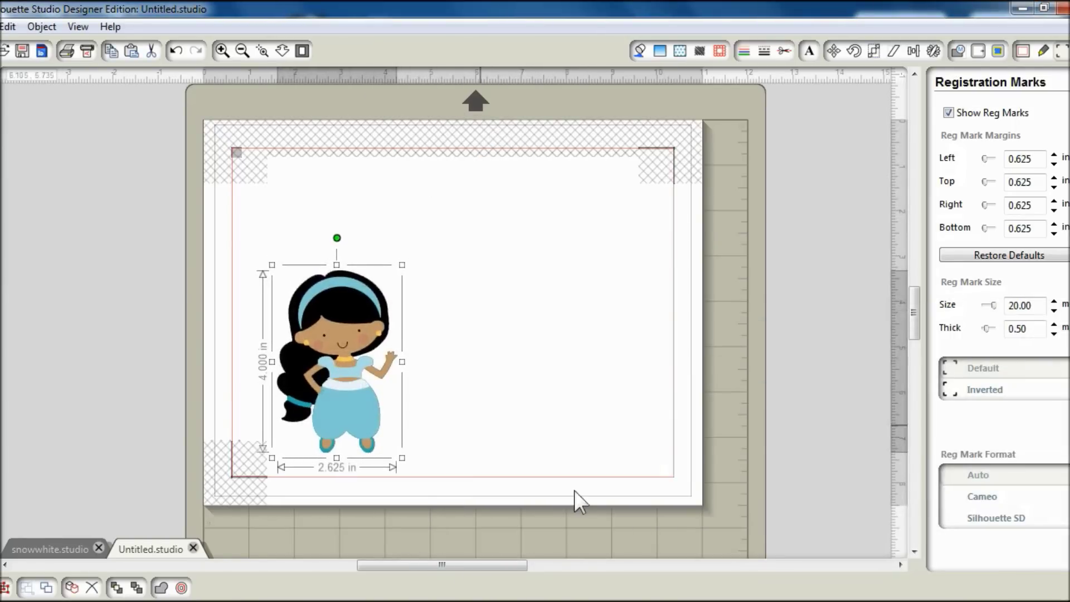
{"action": "key", "text": "alt+Tab"}
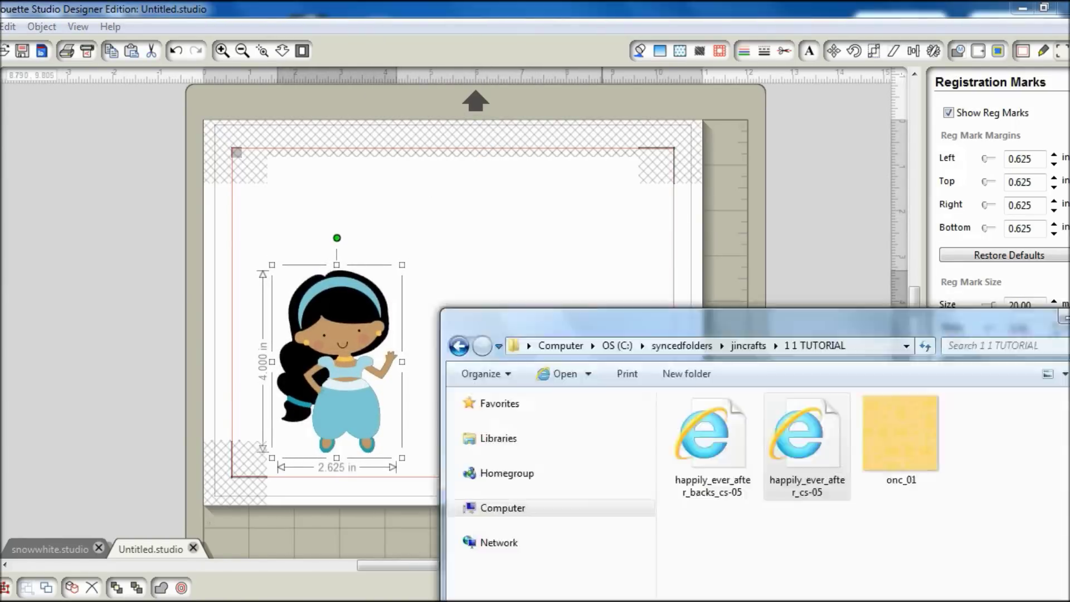
{"action": "left_click", "coordinate": [721, 447]}
{"action": "left_click_drag", "start_coordinate": [721, 447], "coordinate": [479, 370]}
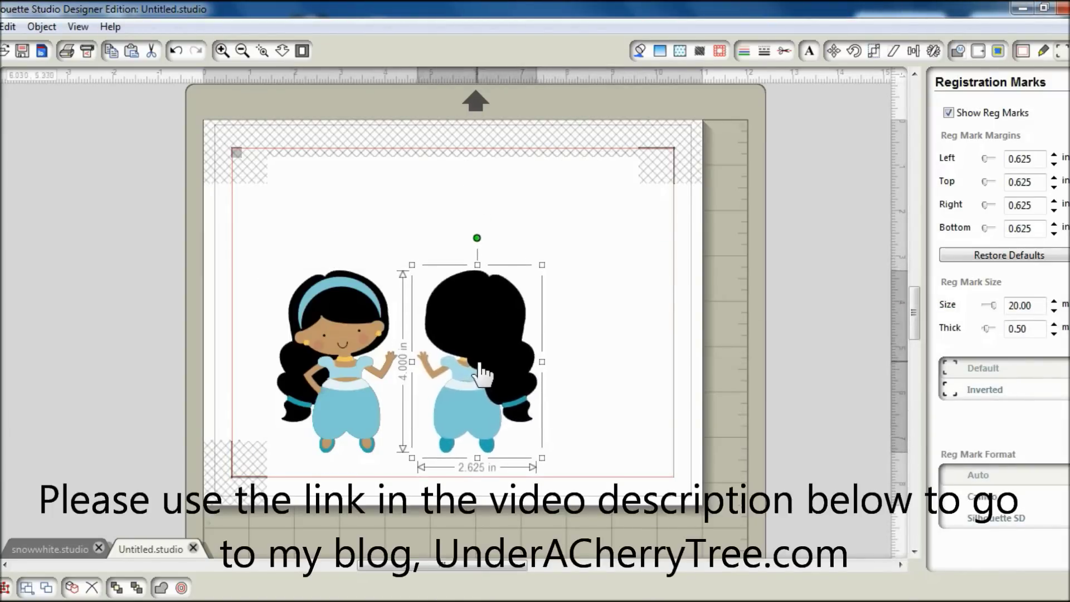
{"action": "left_click", "coordinate": [352, 374]}
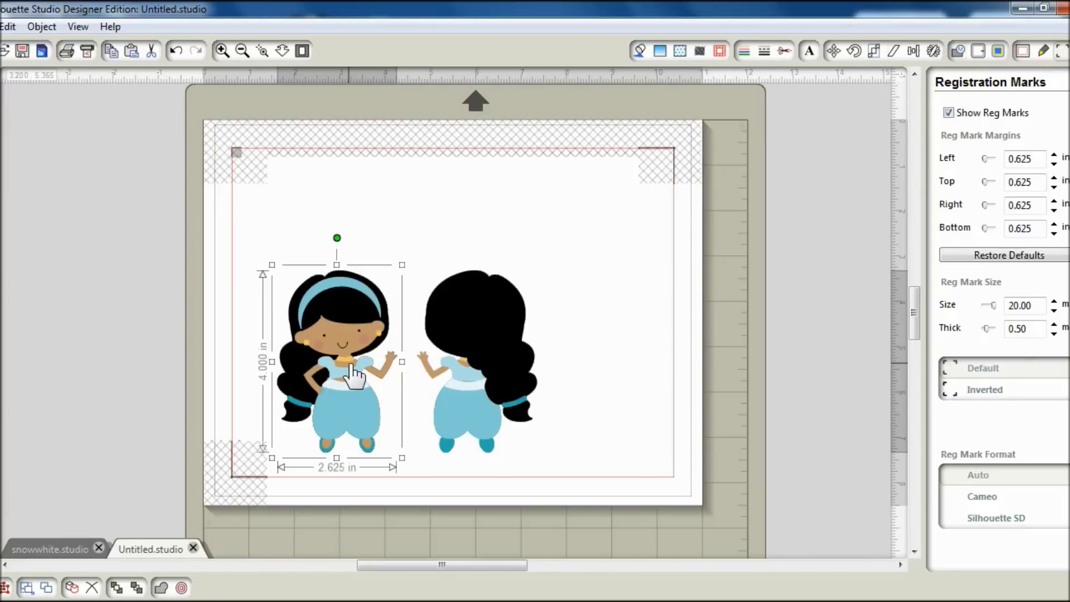
Step: Scale both princess images to 50%, making each 1.310 × 2.000 in
{"action": "left_click_drag", "start_coordinate": [216, 233], "coordinate": [543, 457]}
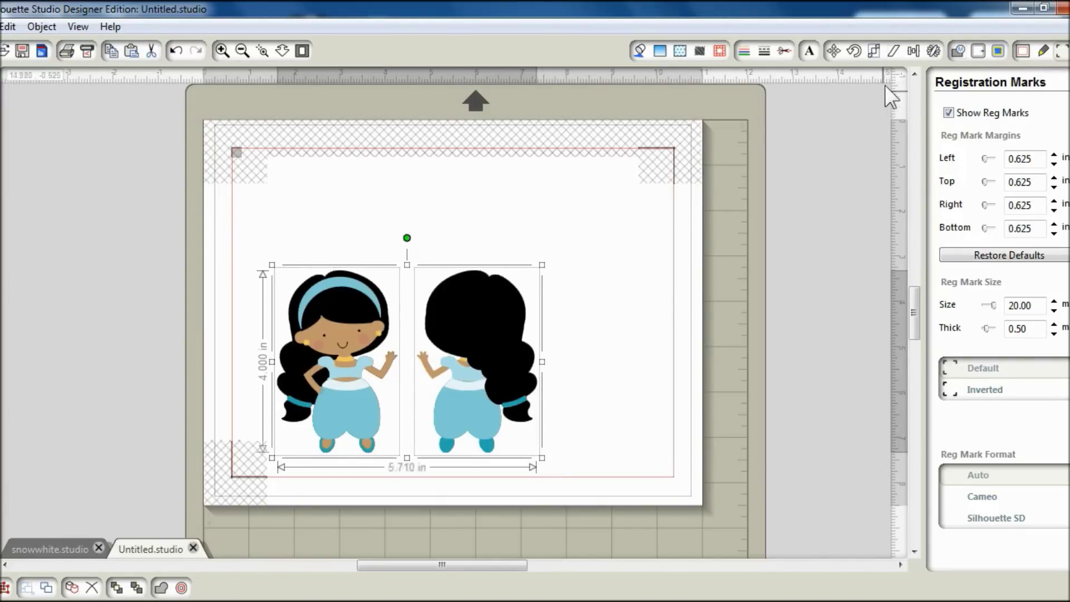
{"action": "left_click", "coordinate": [873, 51]}
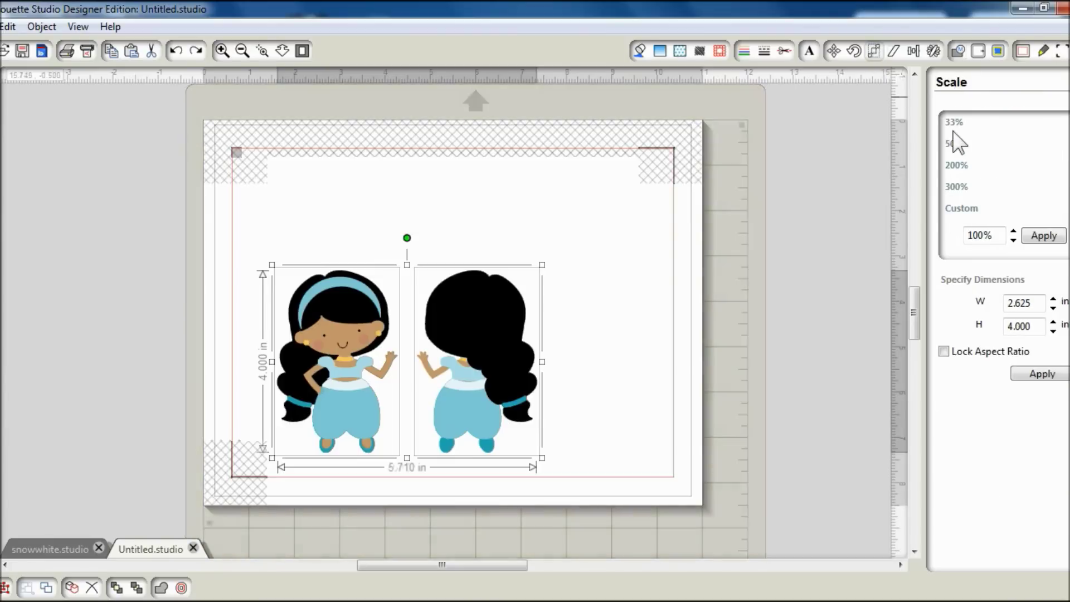
{"action": "left_click", "coordinate": [954, 144]}
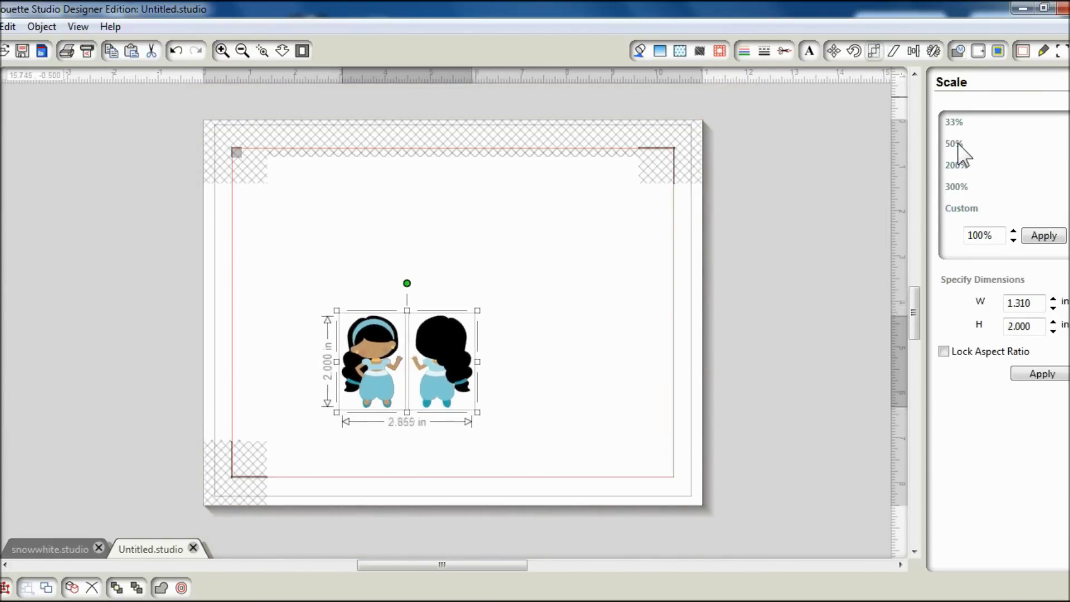
{"action": "left_click", "coordinate": [564, 268]}
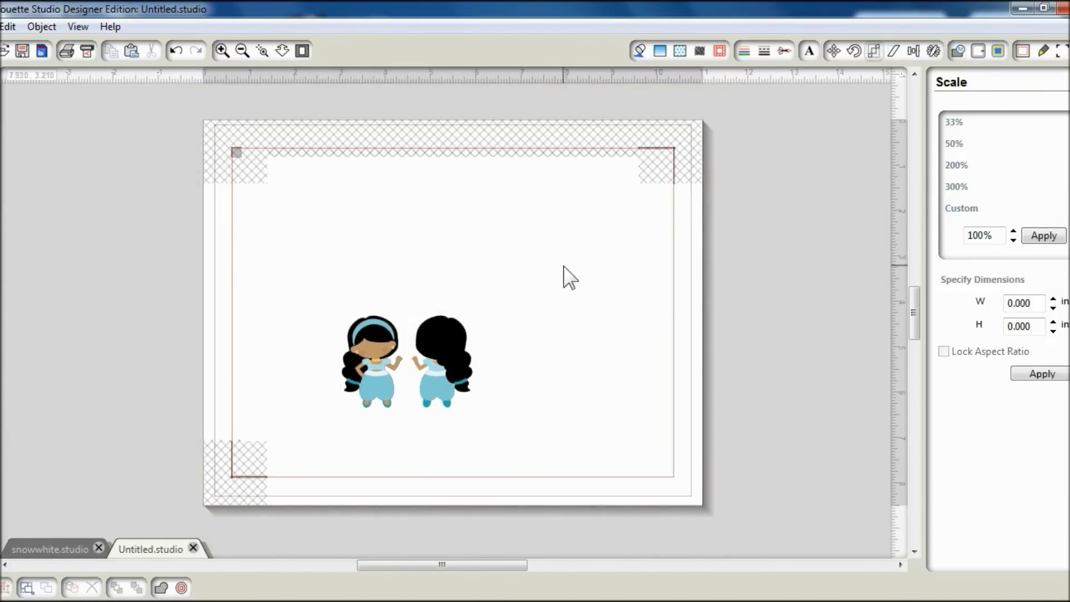
Step: Flip the back-view princess vertically and horizontally so it is upside down
{"action": "left_click", "coordinate": [445, 336]}
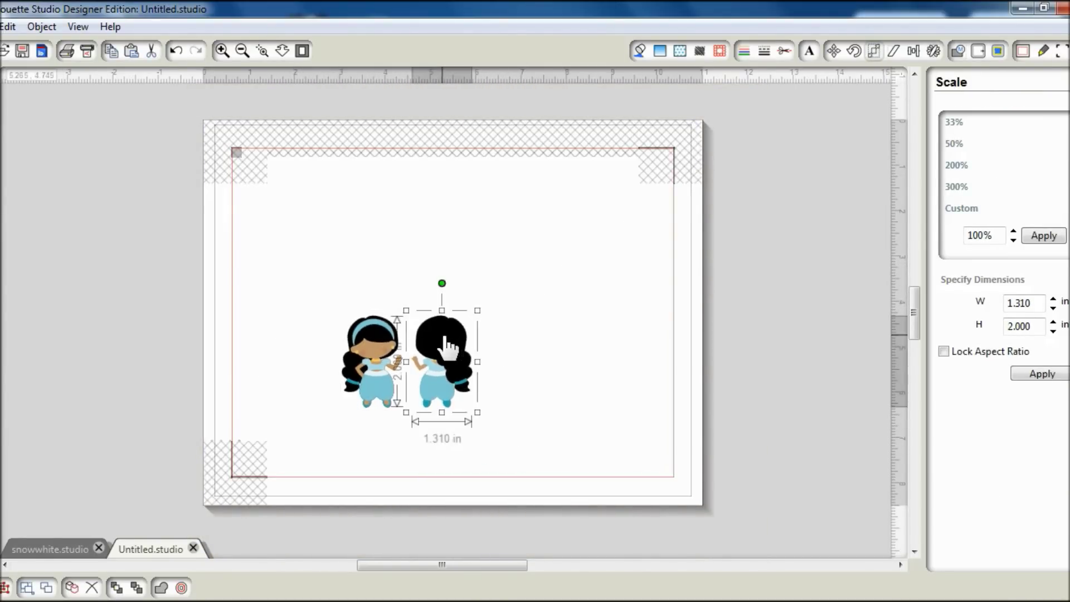
{"action": "right_click", "coordinate": [446, 338]}
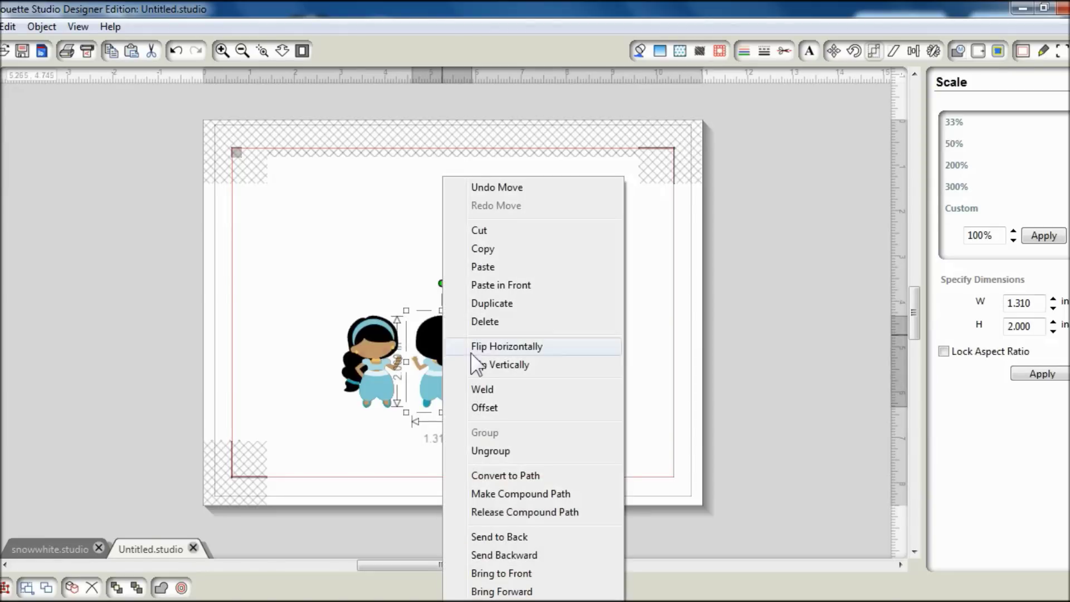
{"action": "left_click", "coordinate": [480, 365]}
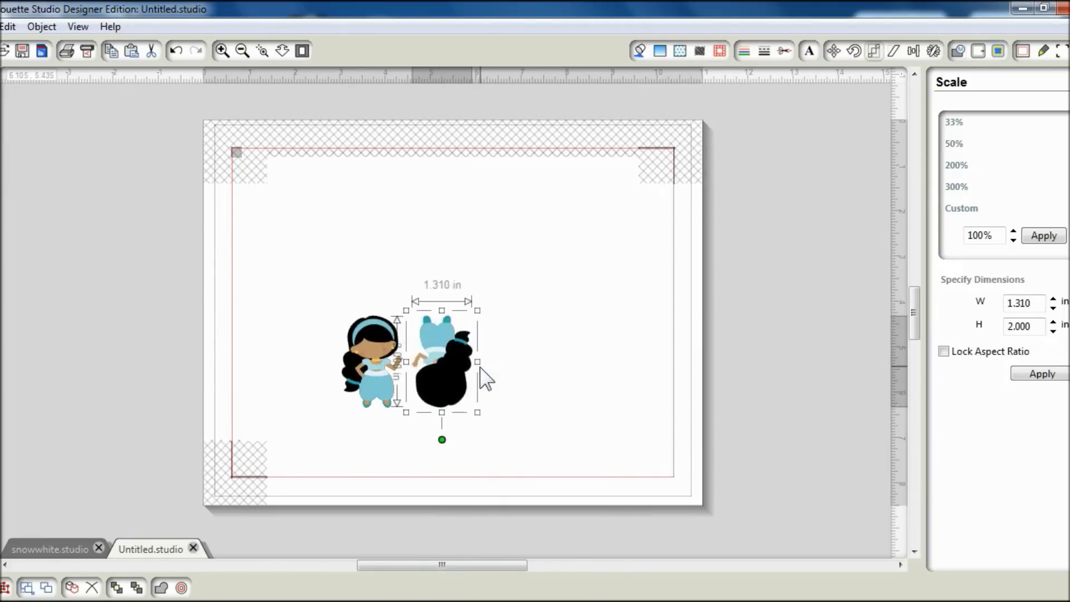
{"action": "right_click", "coordinate": [439, 364]}
{"action": "left_click", "coordinate": [484, 347]}
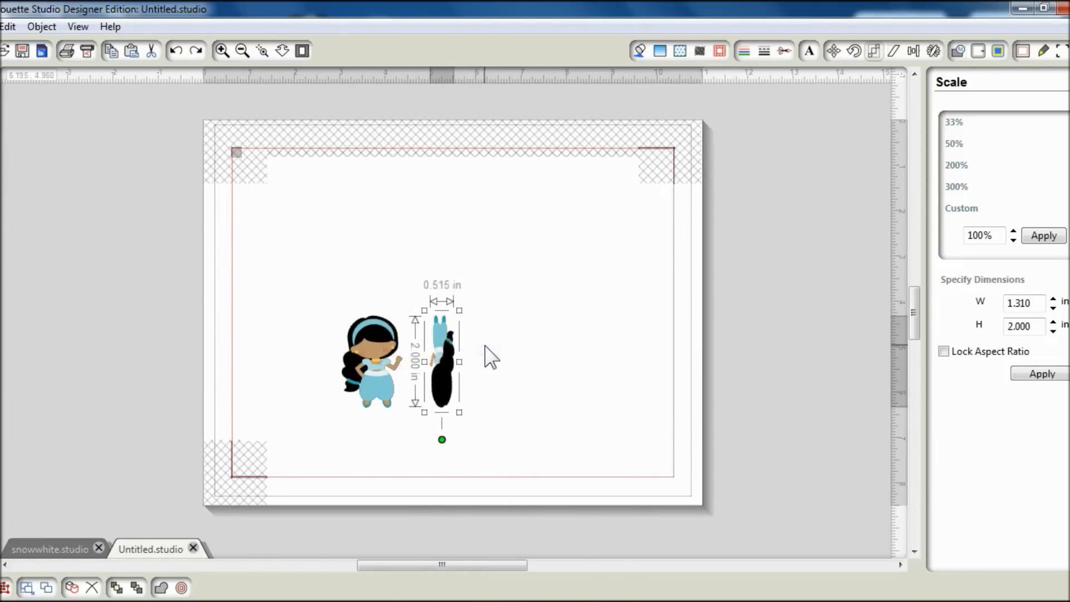
{"action": "left_click", "coordinate": [516, 361]}
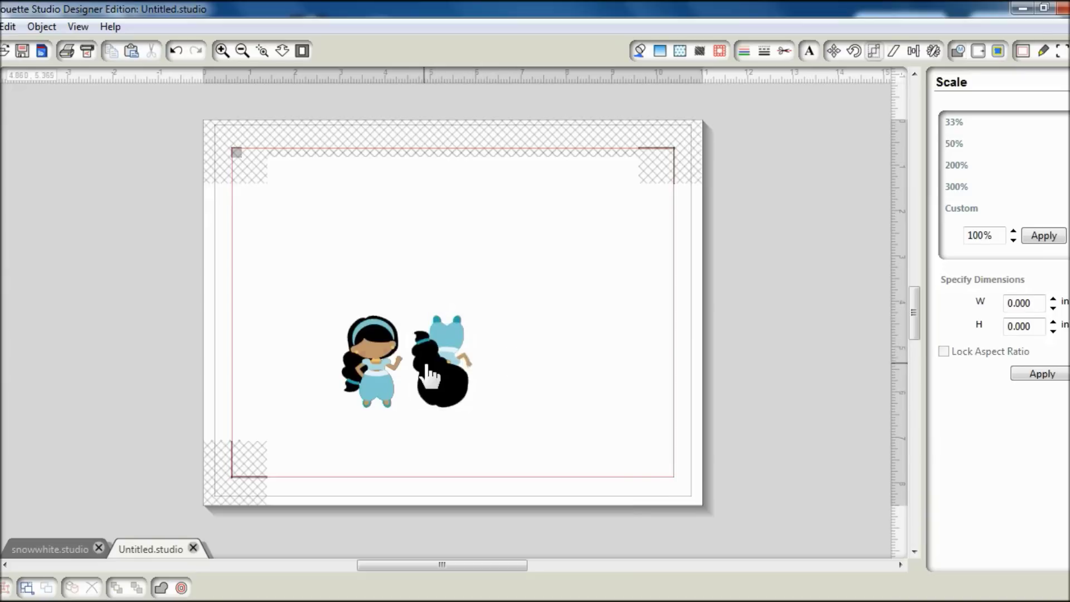
Step: Stack the flipped princess above the front view and center them horizontally
{"action": "left_click_drag", "start_coordinate": [428, 375], "coordinate": [361, 282]}
{"action": "left_click", "coordinate": [466, 294]}
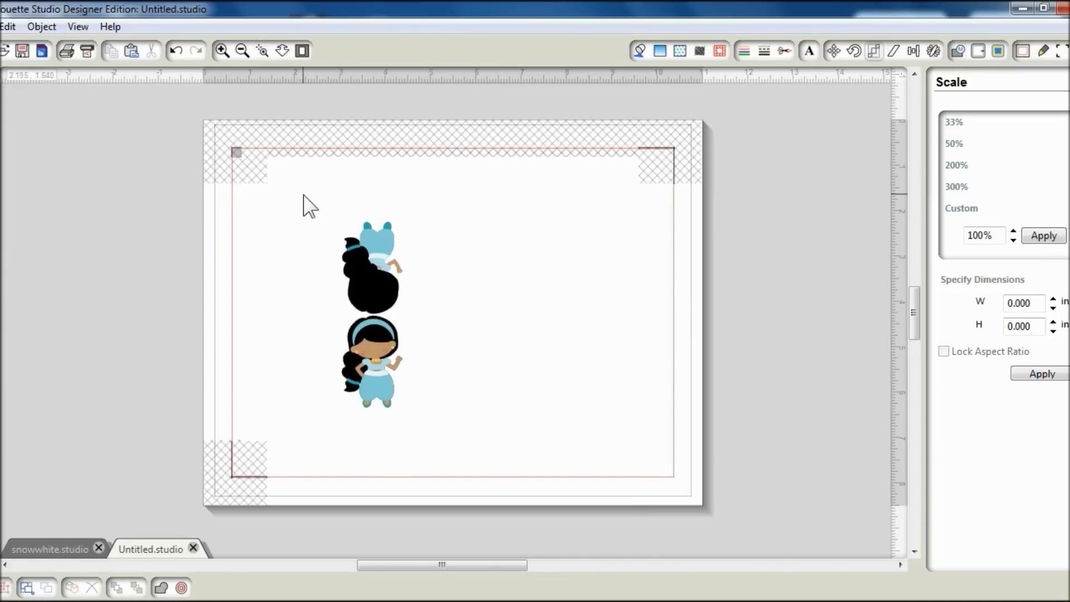
{"action": "left_click_drag", "start_coordinate": [304, 196], "coordinate": [387, 467]}
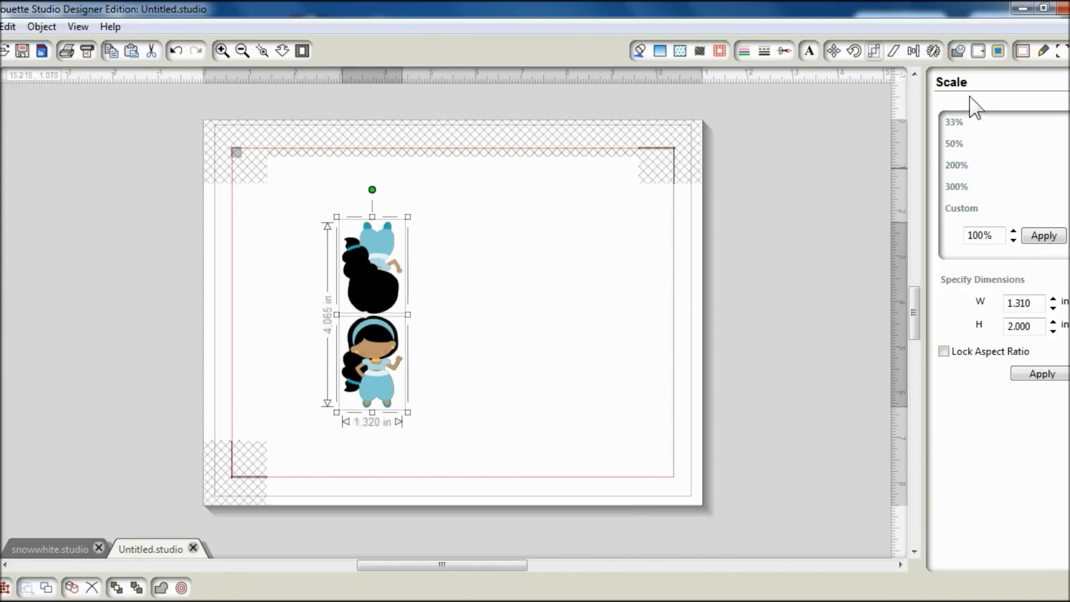
{"action": "left_click", "coordinate": [913, 52]}
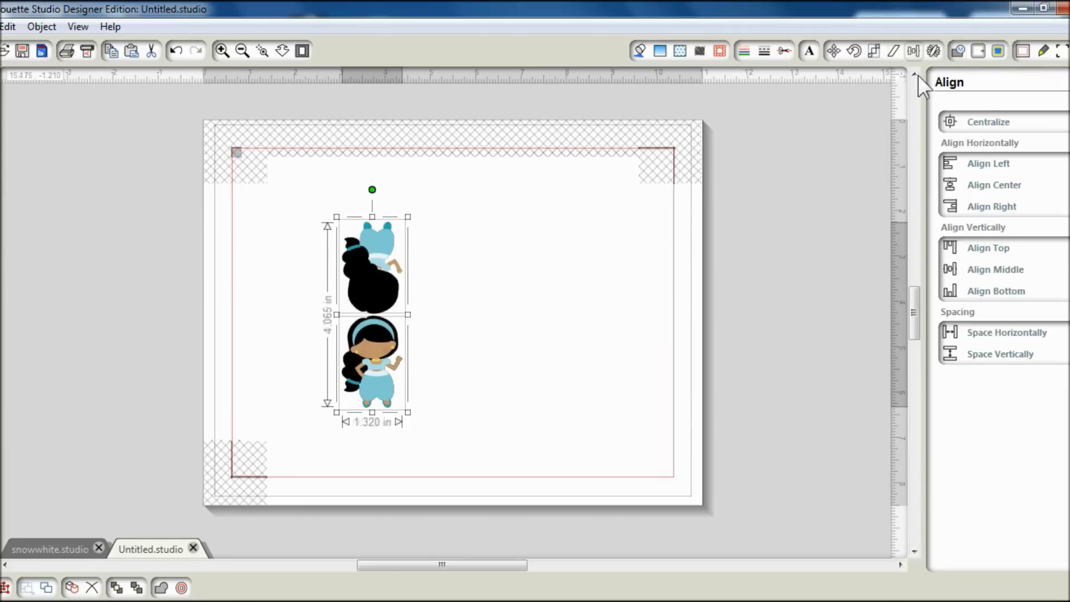
{"action": "left_click", "coordinate": [1001, 189]}
{"action": "left_click", "coordinate": [1000, 186]}
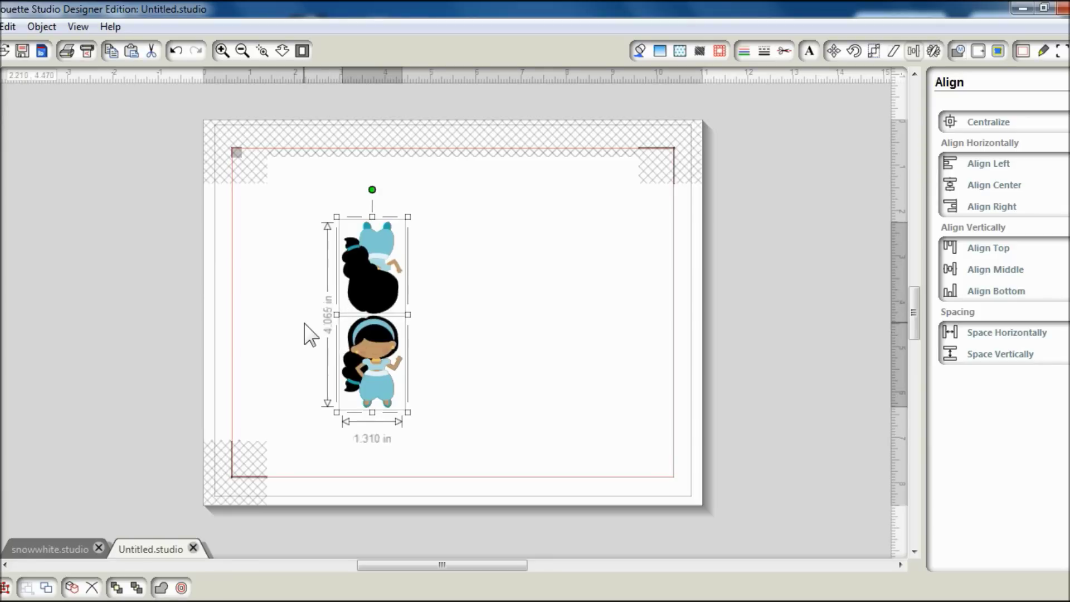
Step: Nudge the lower Jasmine up flush against the top one, forming a 1.310 × 4.120 in column
{"action": "left_click", "coordinate": [312, 334]}
{"action": "left_click", "coordinate": [365, 353]}
{"action": "key", "text": "Down"}
{"action": "key", "text": "Down"}
{"action": "key", "text": "Down"}
{"action": "key", "text": "Down"}
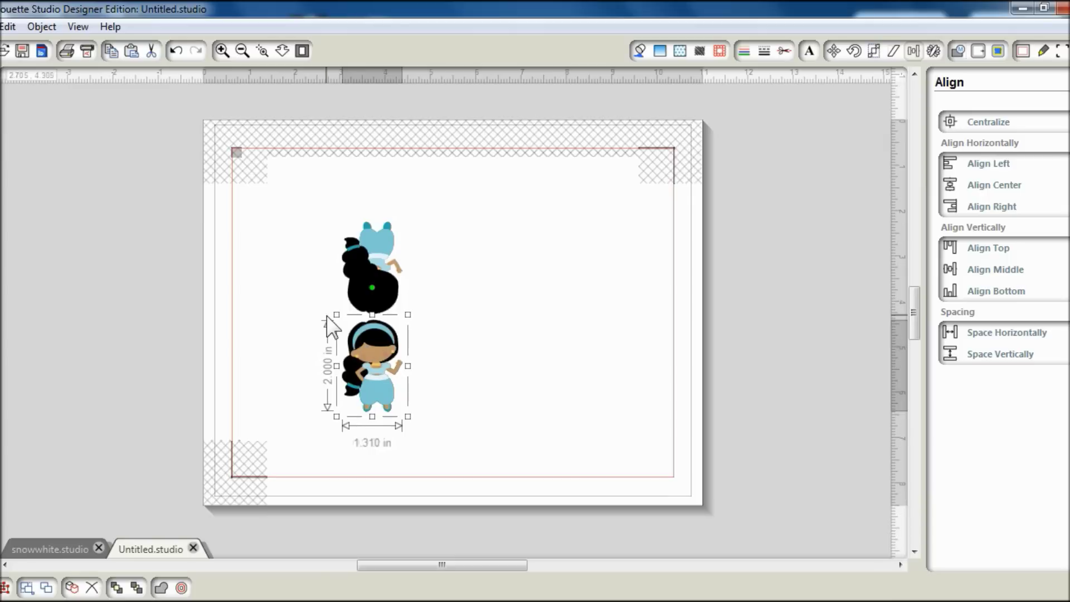
{"action": "key", "text": "Up"}
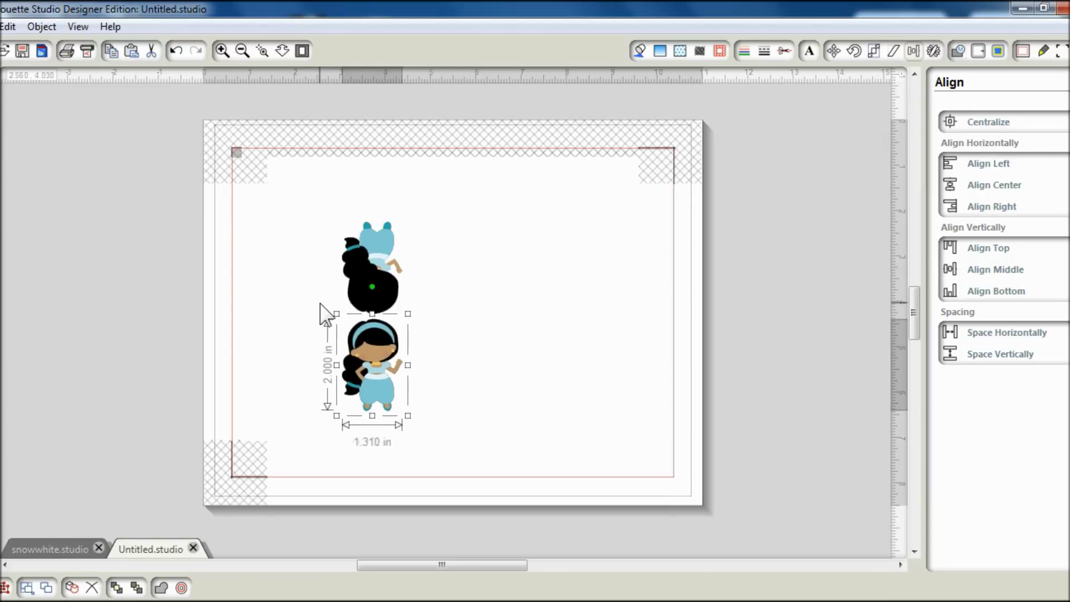
{"action": "left_click", "coordinate": [318, 306]}
{"action": "left_click_drag", "start_coordinate": [294, 219], "coordinate": [450, 442]}
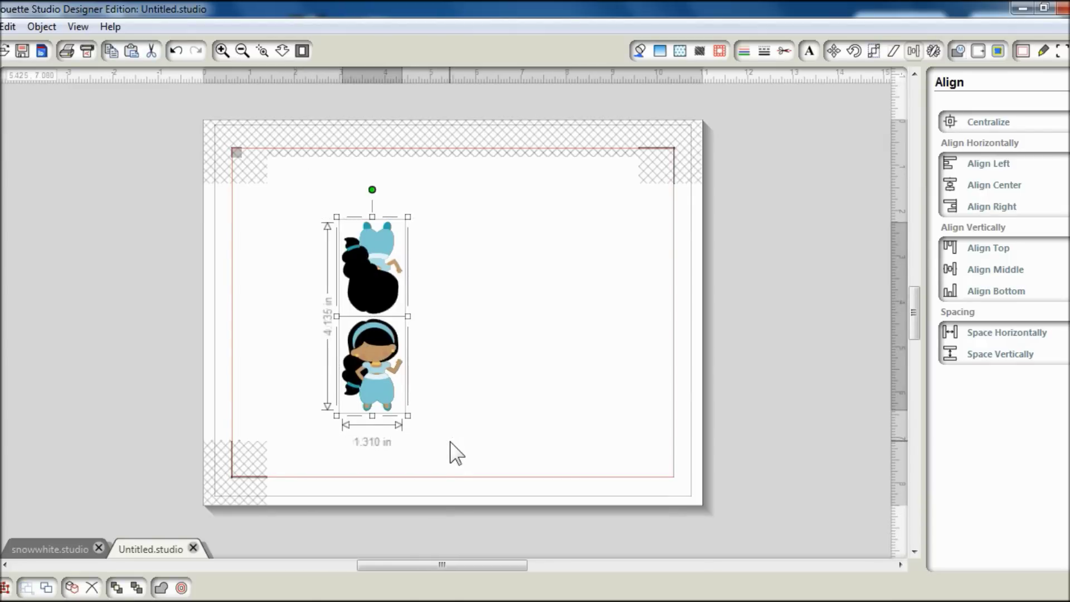
{"action": "left_click", "coordinate": [449, 442]}
{"action": "left_click", "coordinate": [378, 381]}
{"action": "left_click_drag", "start_coordinate": [378, 380], "coordinate": [378, 380]}
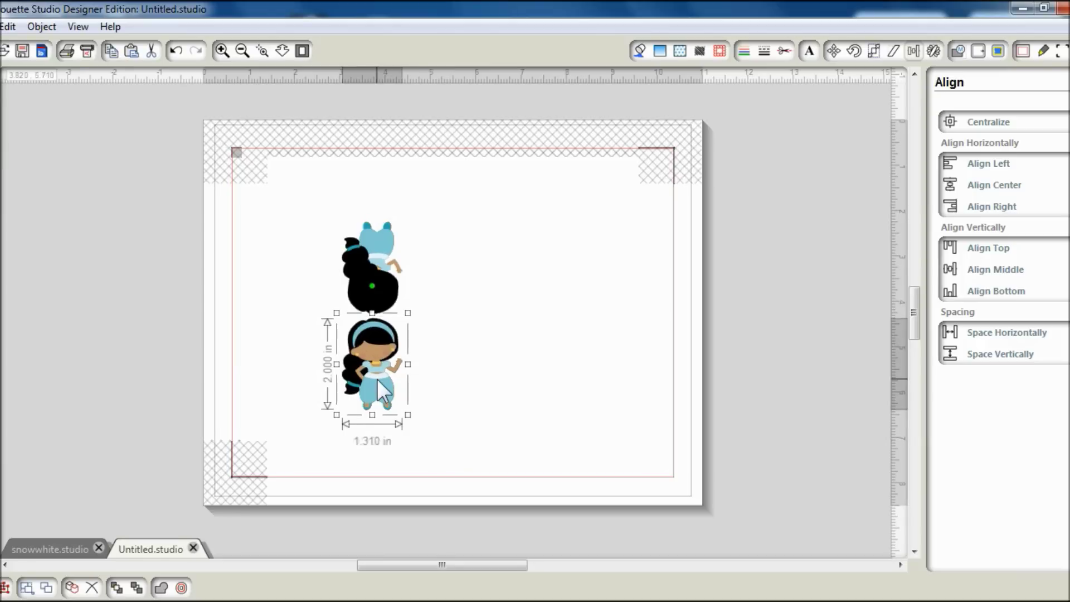
{"action": "left_click", "coordinate": [272, 246]}
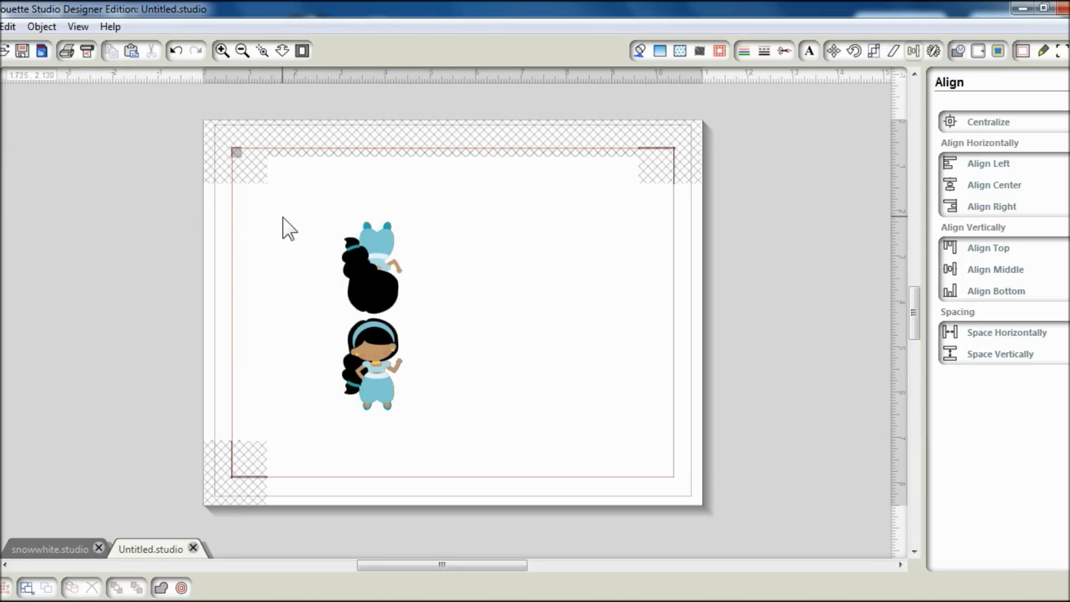
{"action": "left_click_drag", "start_coordinate": [282, 216], "coordinate": [430, 436]}
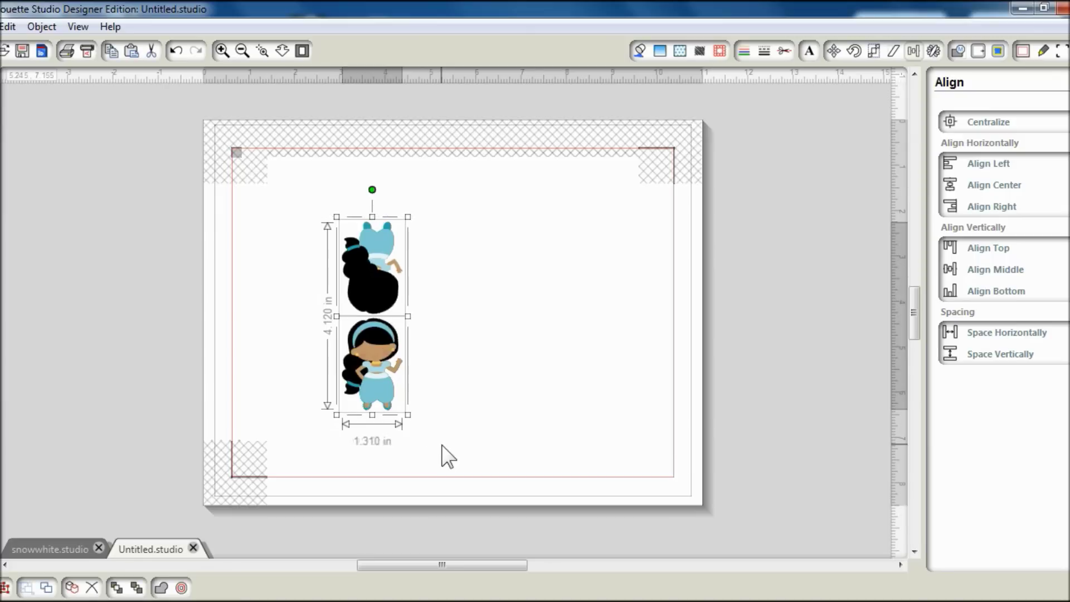
{"action": "left_click", "coordinate": [221, 51]}
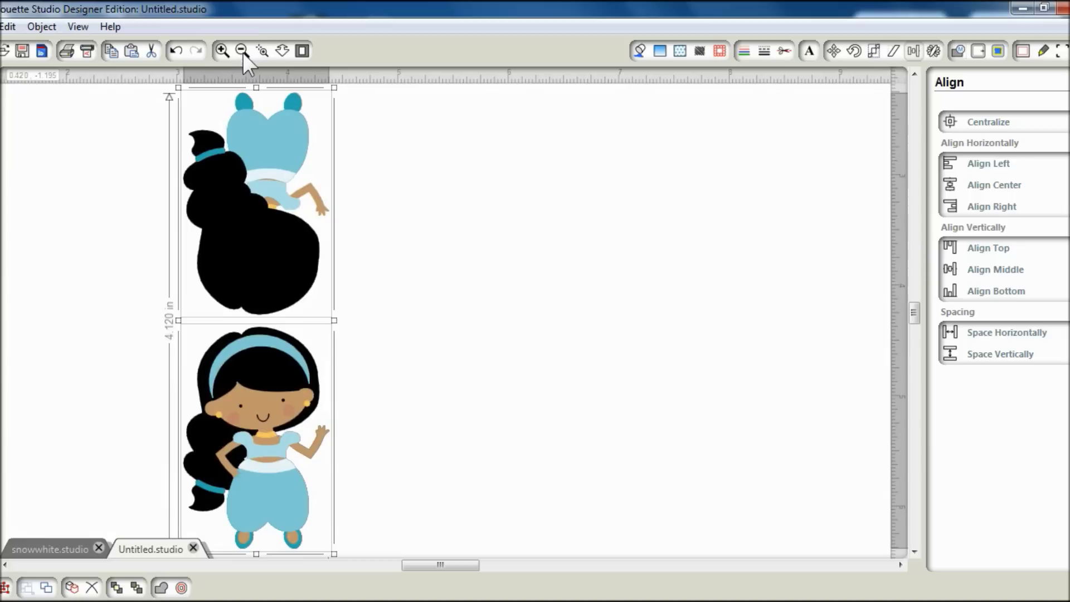
Step: Offset the joined Jasmine figures by 0.05 in, making the shape about 1.415 × 4.220 in
{"action": "left_click", "coordinate": [245, 52]}
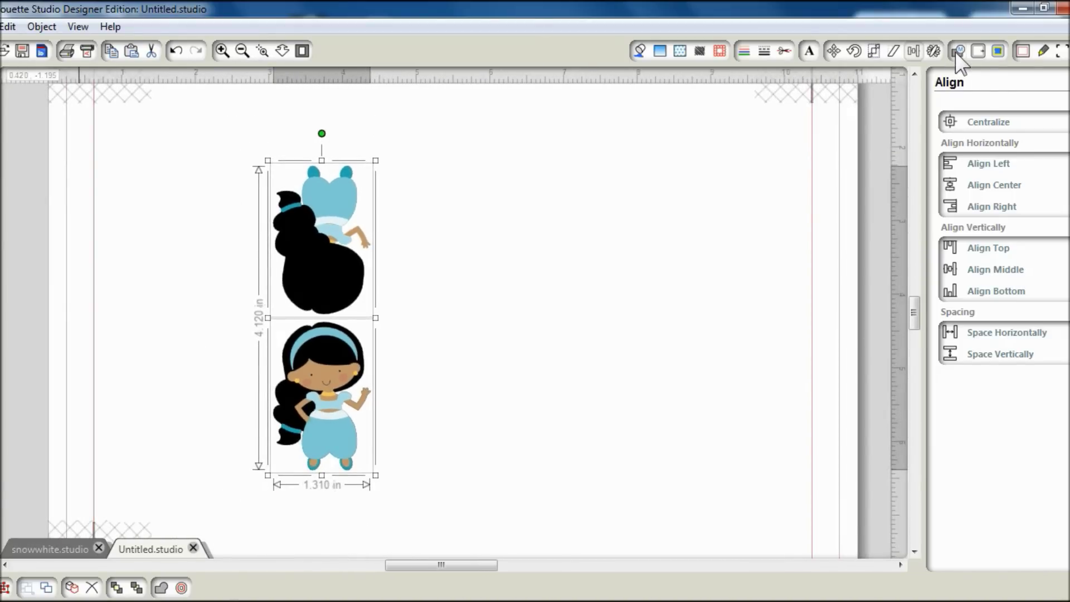
{"action": "left_click", "coordinate": [978, 52]}
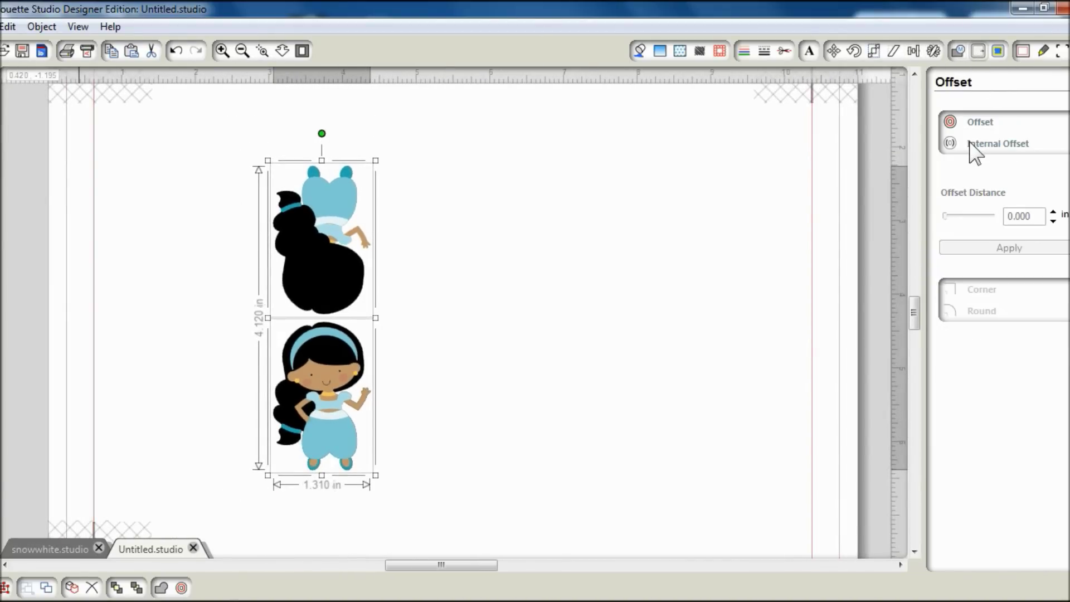
{"action": "left_click", "coordinate": [979, 126]}
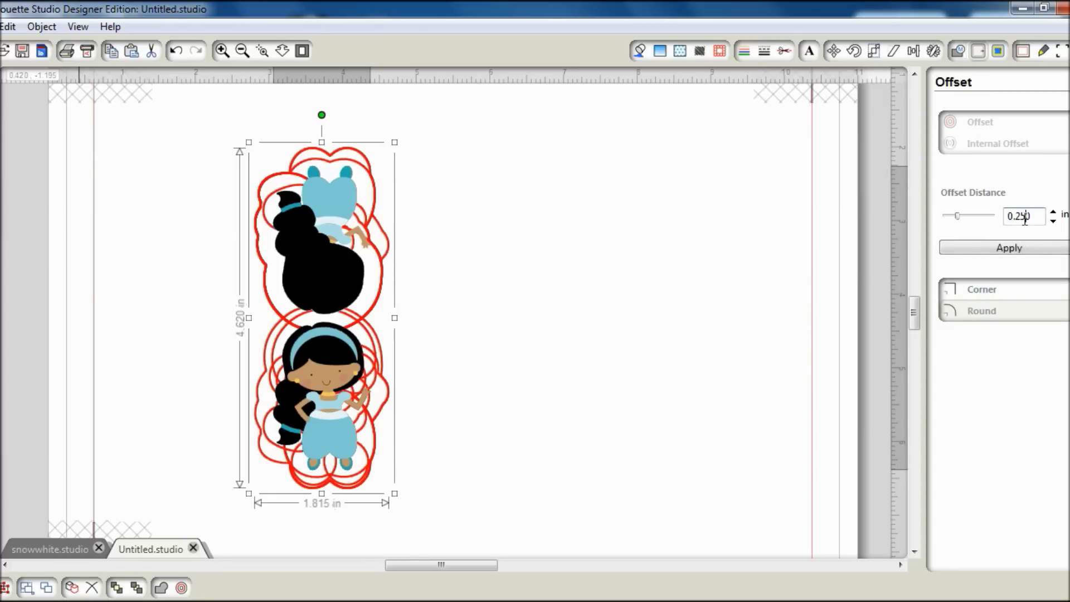
{"action": "key", "text": "BackSpace"}
{"action": "key", "text": "BackSpace"}
{"action": "key", "text": "BackSpace"}
{"action": "type", "text": "05"}
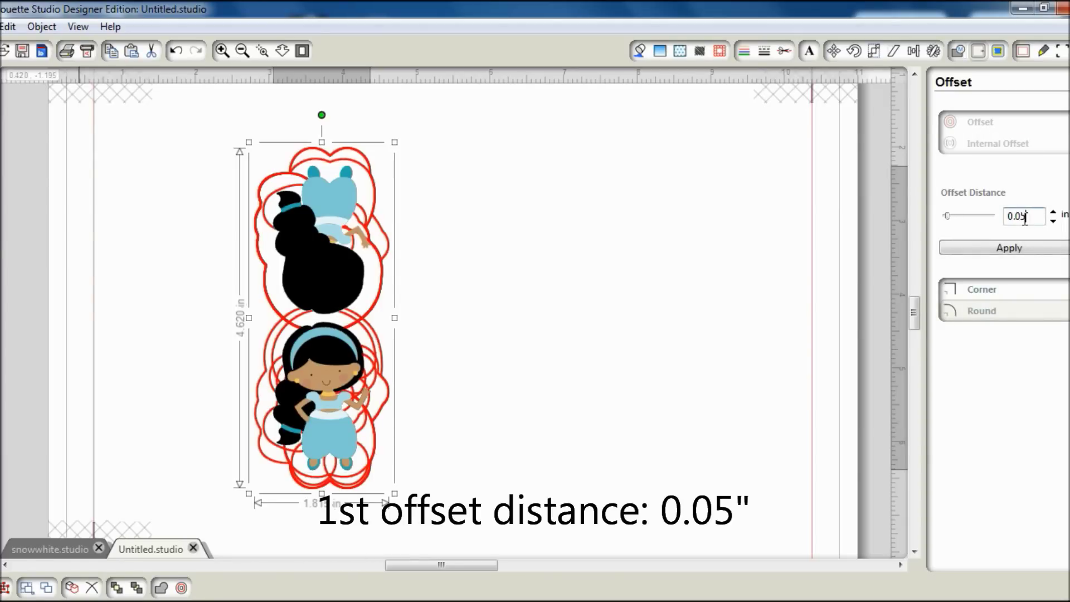
{"action": "key", "text": "Return"}
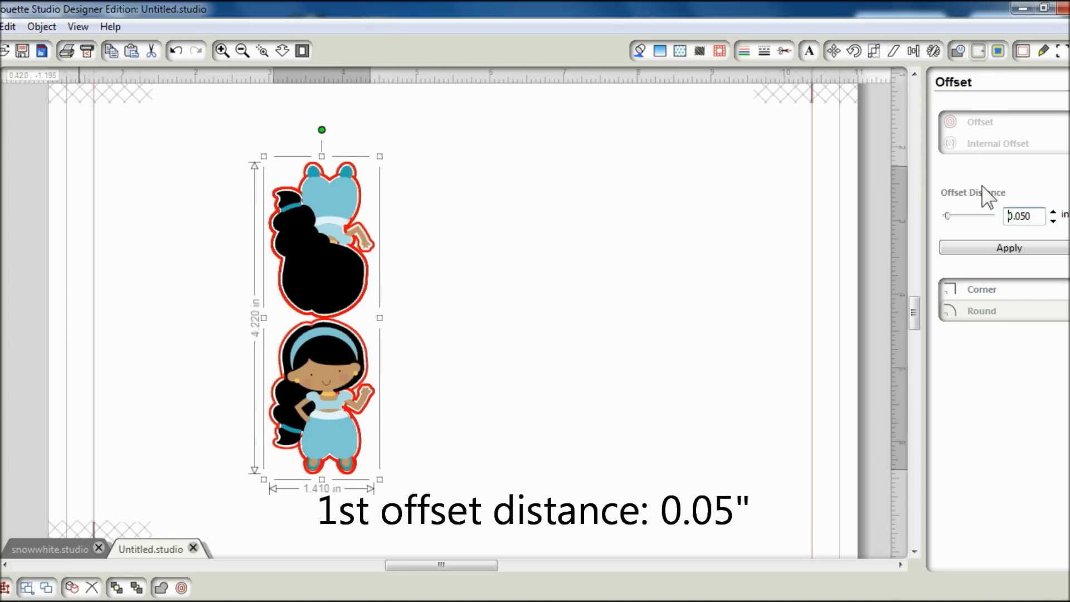
{"action": "left_click", "coordinate": [986, 245]}
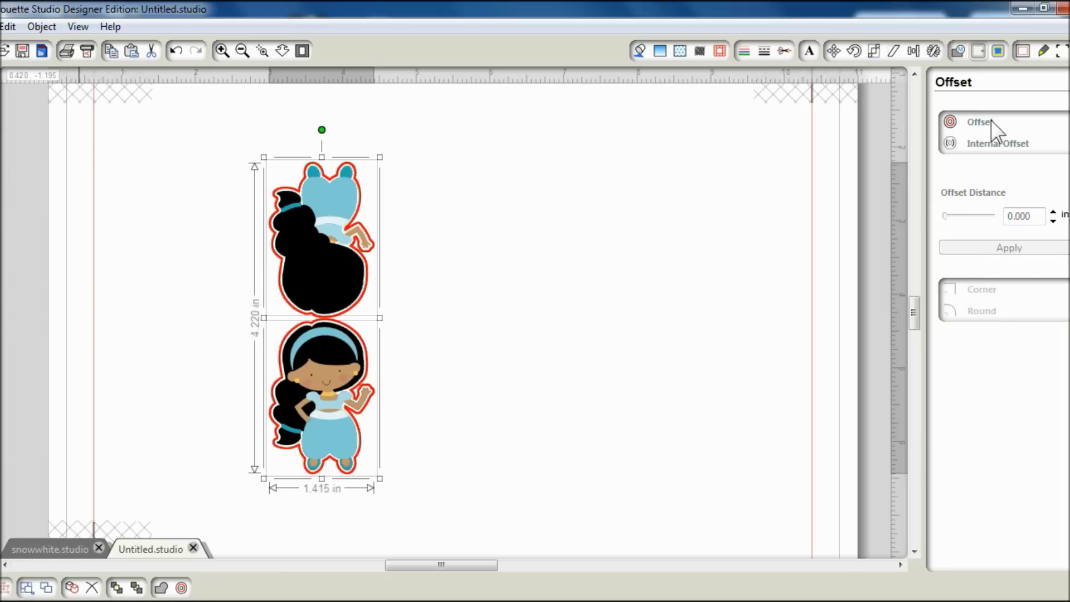
Step: Add a 0.10 in offset around the first outline, bringing the shape to about 4.415 in tall
{"action": "left_click", "coordinate": [979, 130]}
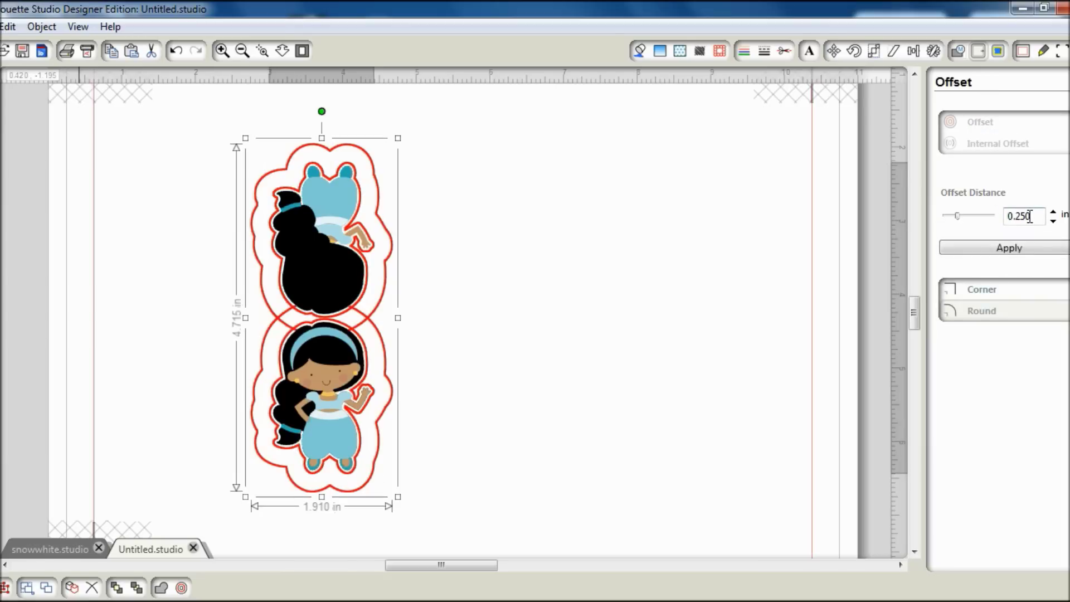
{"action": "key", "text": "BackSpace"}
{"action": "key", "text": "BackSpace"}
{"action": "key", "text": "BackSpace"}
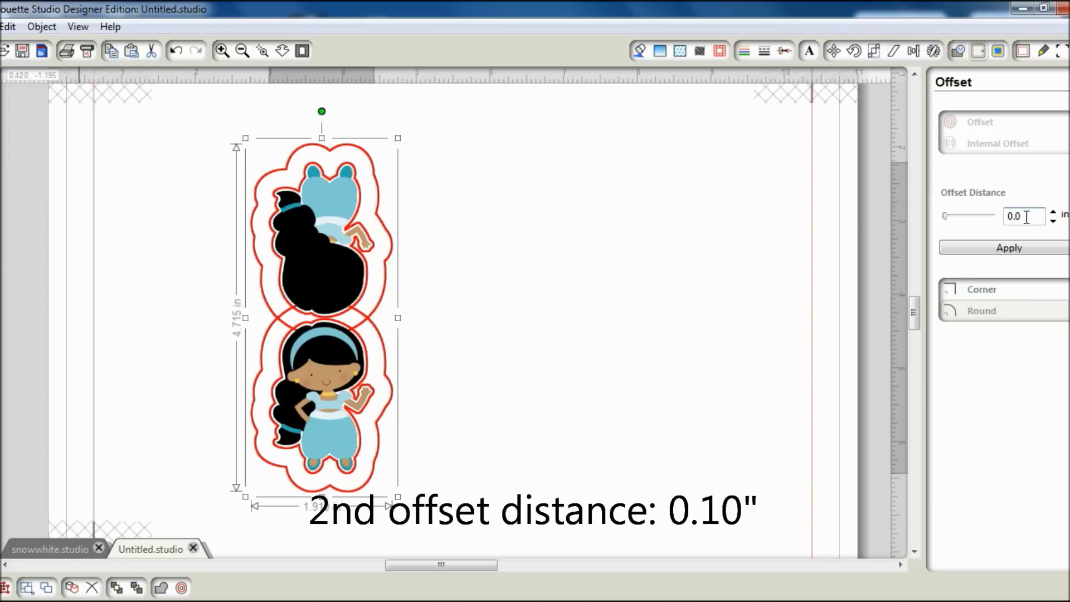
{"action": "type", "text": "10"}
{"action": "left_click", "coordinate": [1039, 247]}
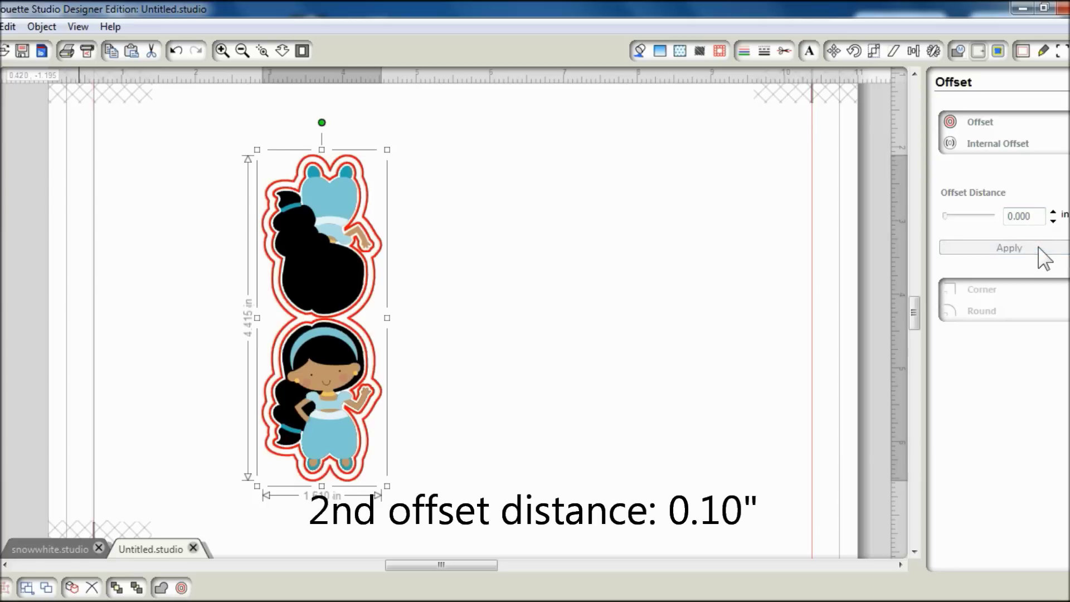
{"action": "left_click", "coordinate": [576, 280]}
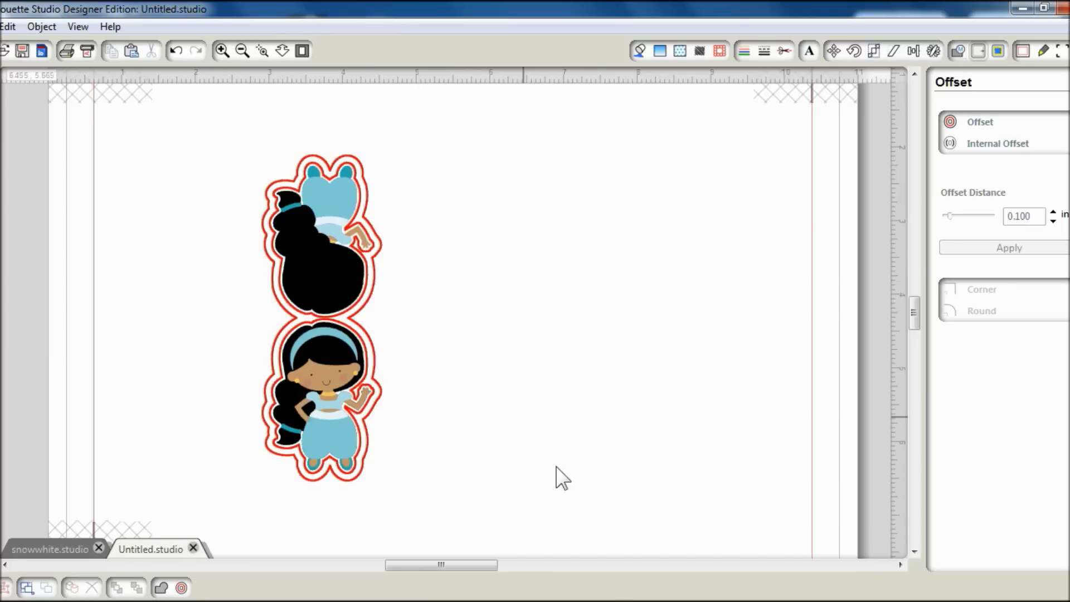
Step: Preview onc_01.jpg, then drag it onto the outer offset to fill it with the pattern
{"action": "left_click", "coordinate": [645, 600]}
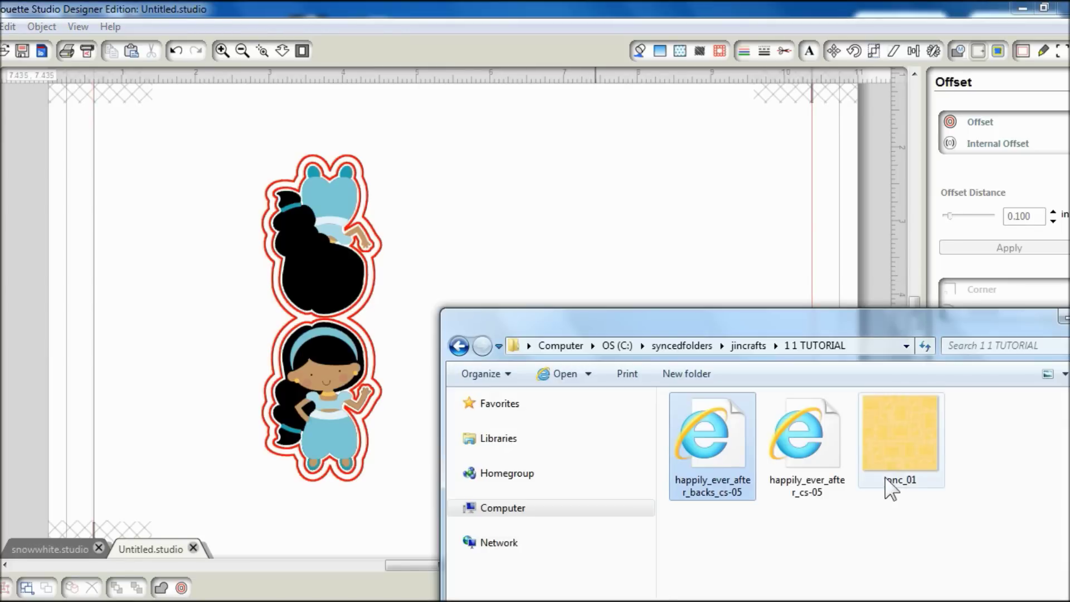
{"action": "double_click", "coordinate": [889, 457]}
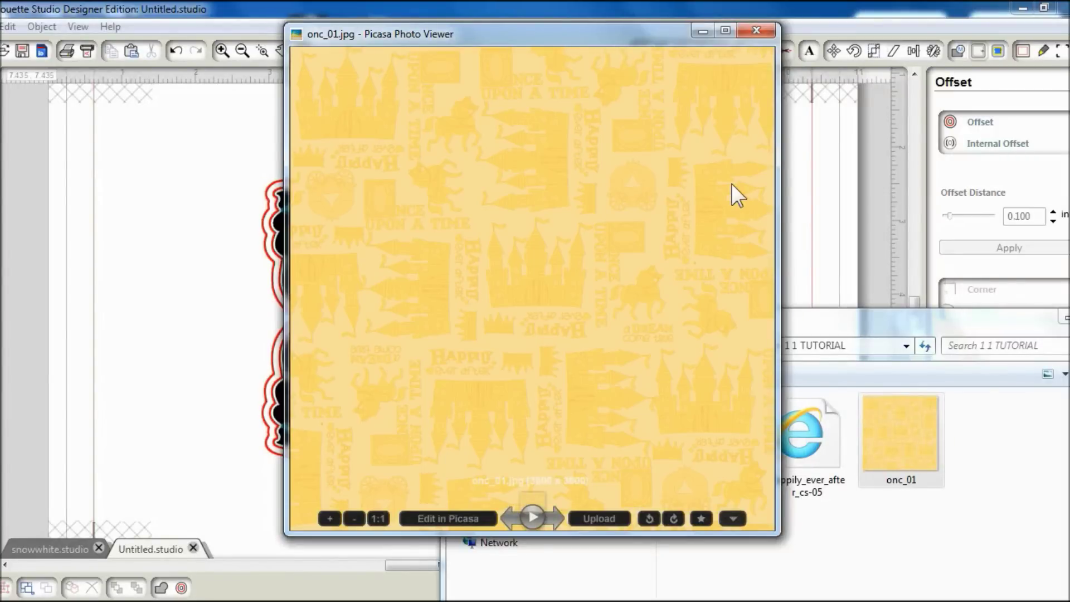
{"action": "left_click", "coordinate": [756, 31]}
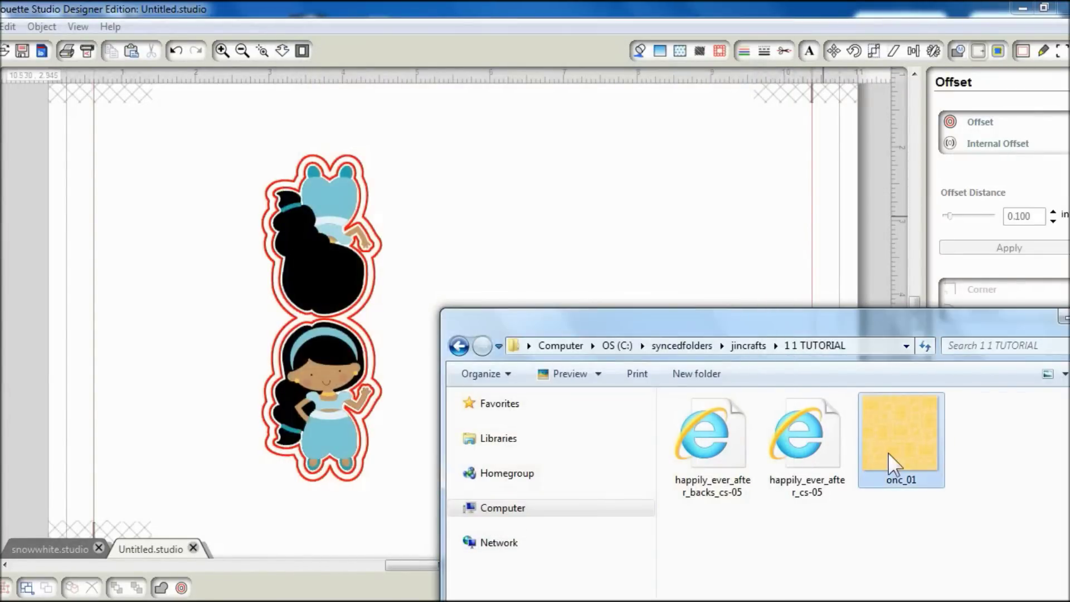
{"action": "left_click_drag", "start_coordinate": [887, 461], "coordinate": [373, 281]}
{"action": "left_click", "coordinate": [375, 280]}
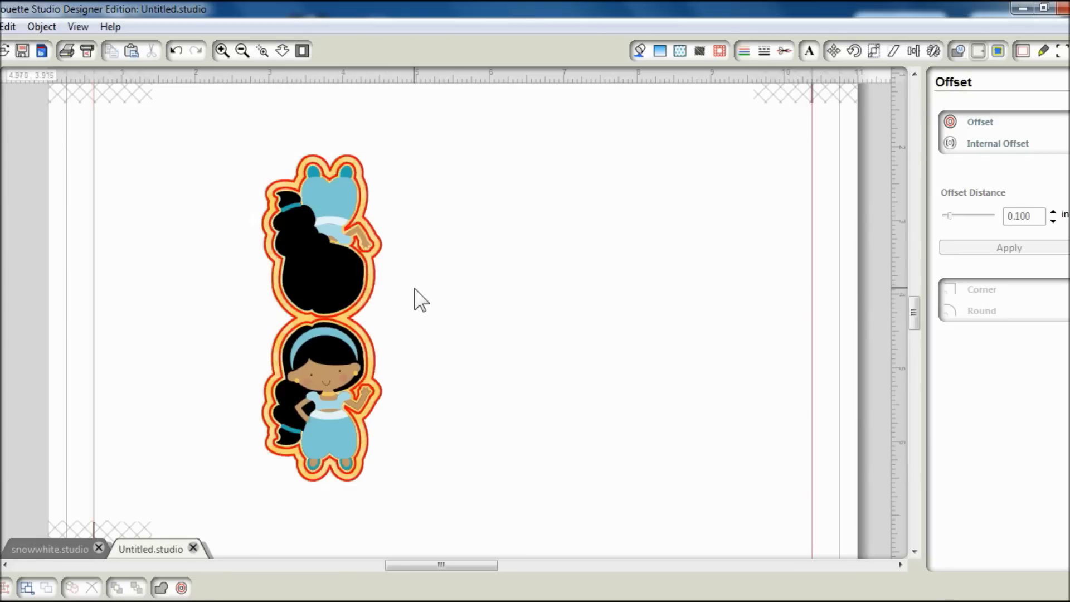
Step: Fill the inner offset shapes of the top and bottom Jasmine with white
{"action": "left_click", "coordinate": [372, 300]}
{"action": "left_click", "coordinate": [371, 303]}
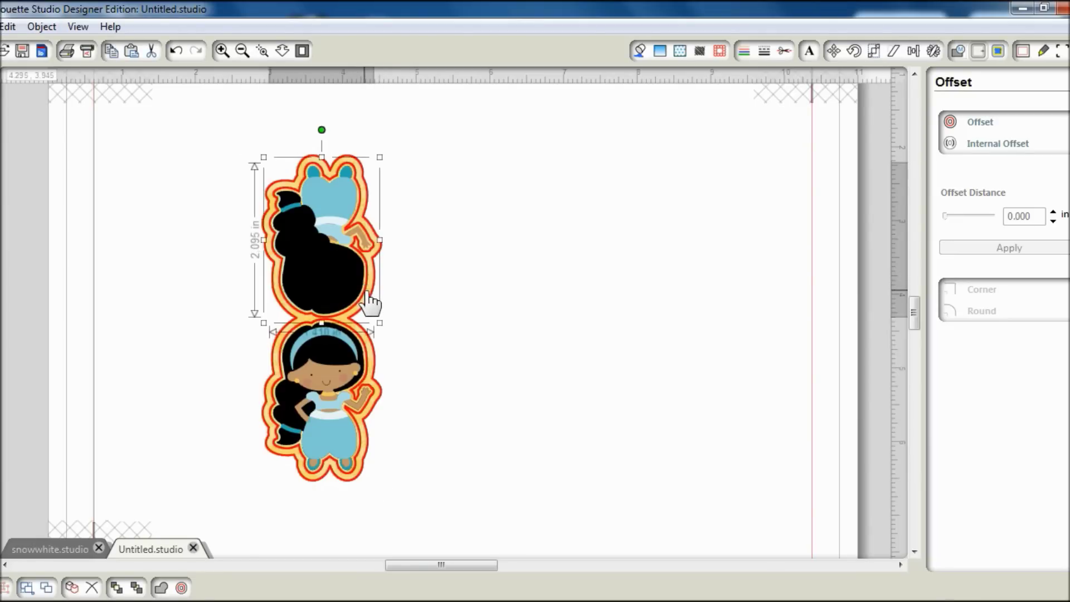
{"action": "left_click", "coordinate": [640, 52]}
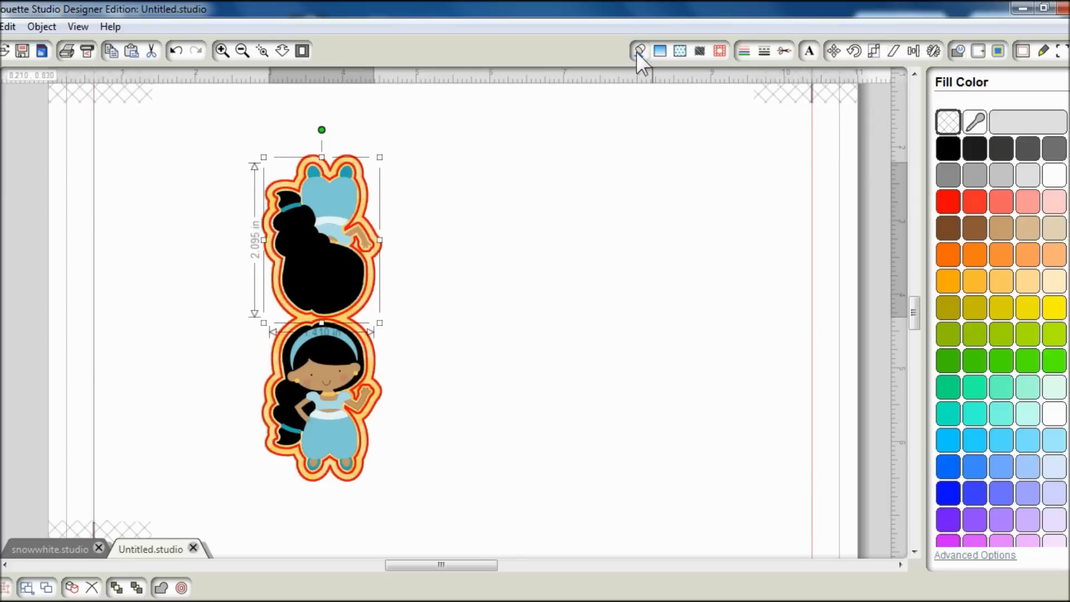
{"action": "left_click", "coordinate": [1055, 181]}
{"action": "left_click", "coordinate": [621, 242]}
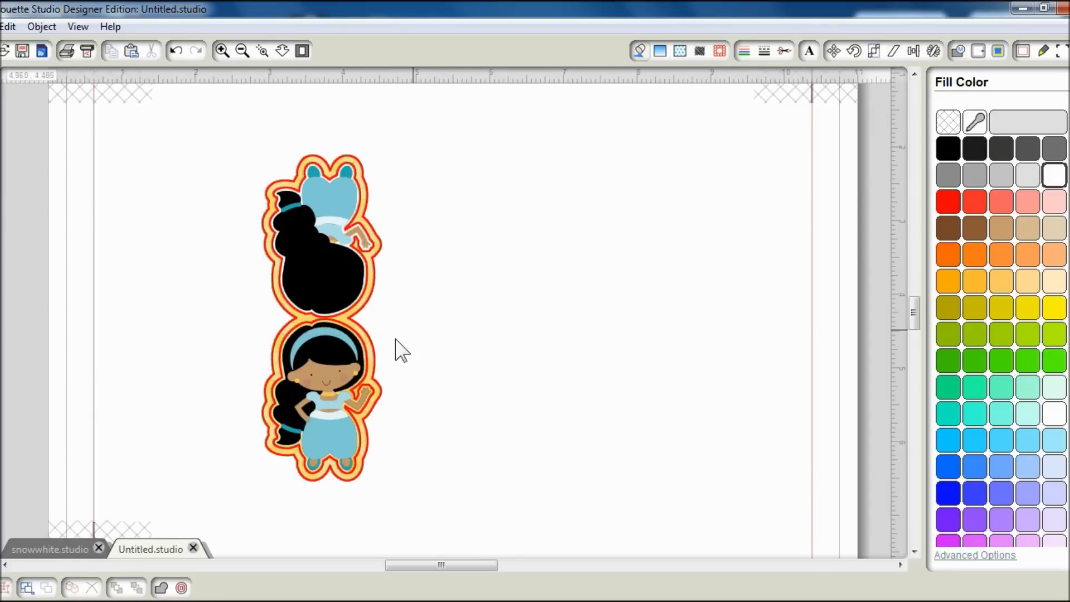
{"action": "left_click", "coordinate": [369, 363]}
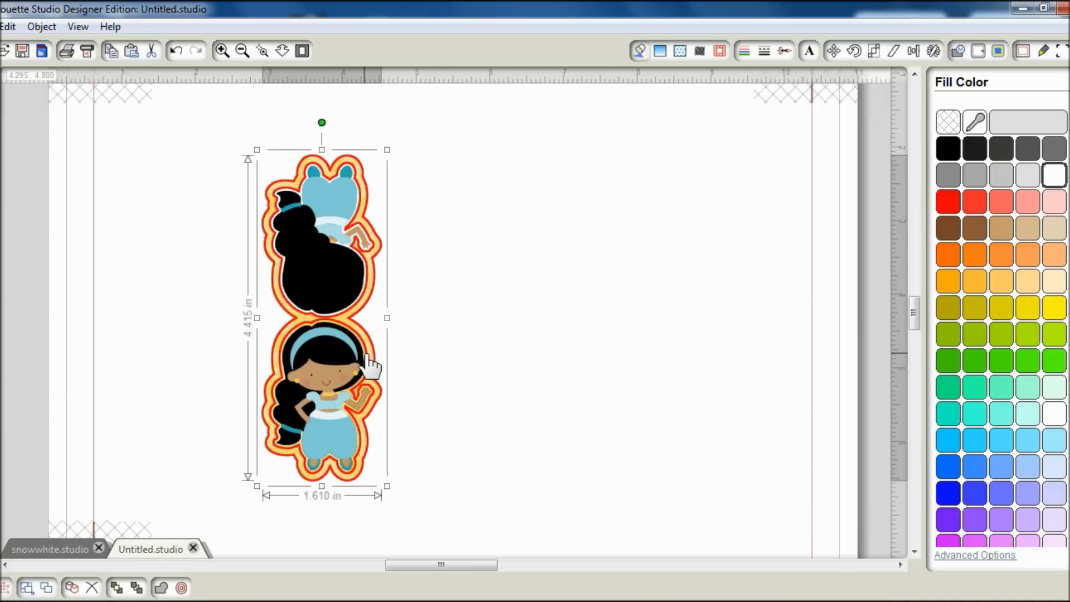
{"action": "left_click", "coordinate": [369, 364]}
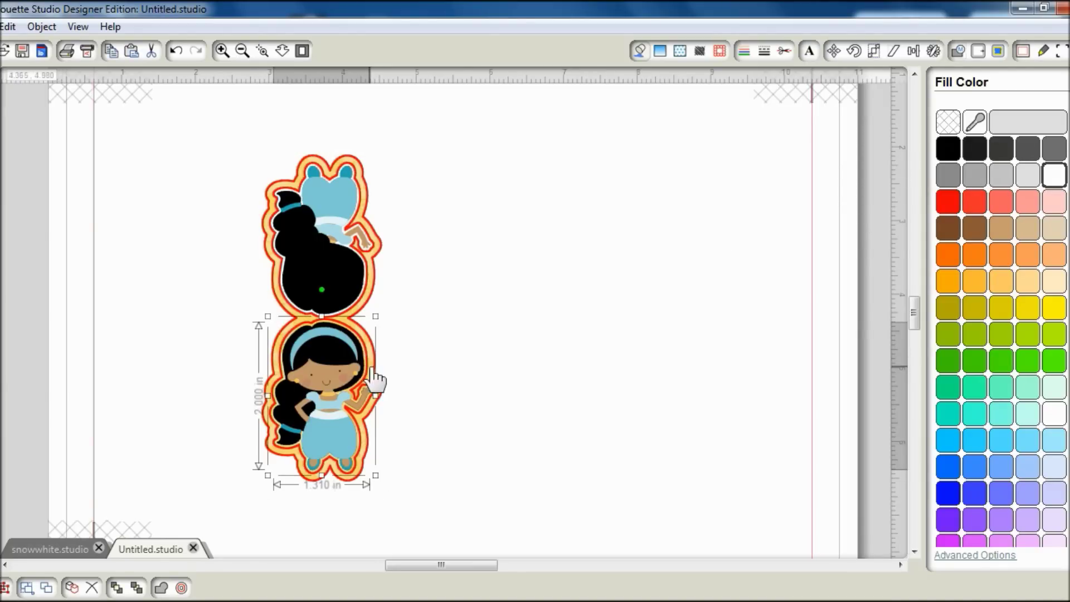
{"action": "left_click", "coordinate": [489, 373]}
{"action": "left_click", "coordinate": [350, 335]}
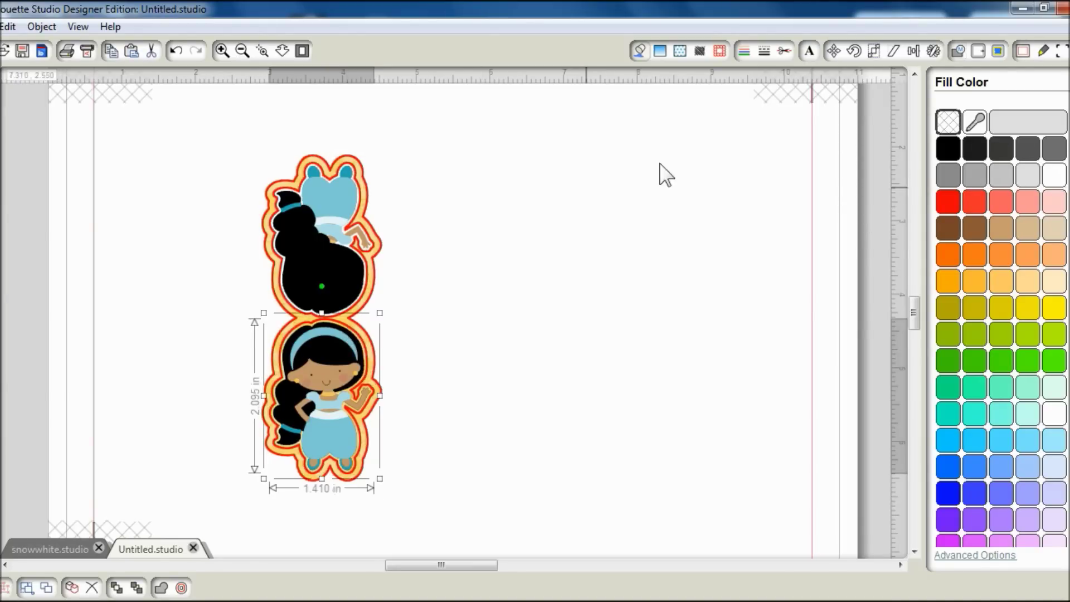
{"action": "left_click", "coordinate": [1047, 165]}
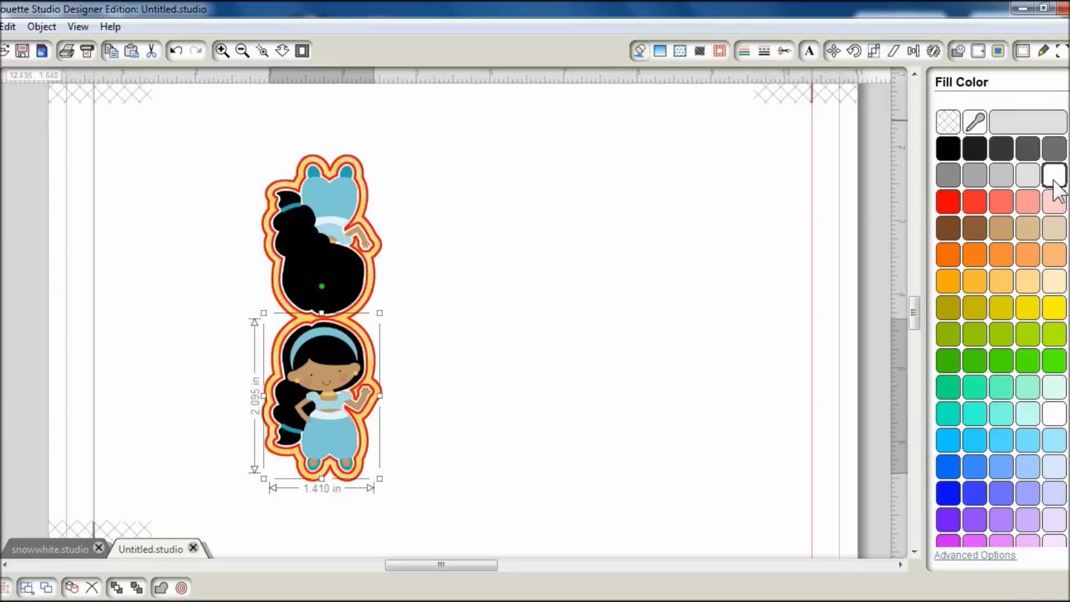
{"action": "left_click", "coordinate": [576, 239]}
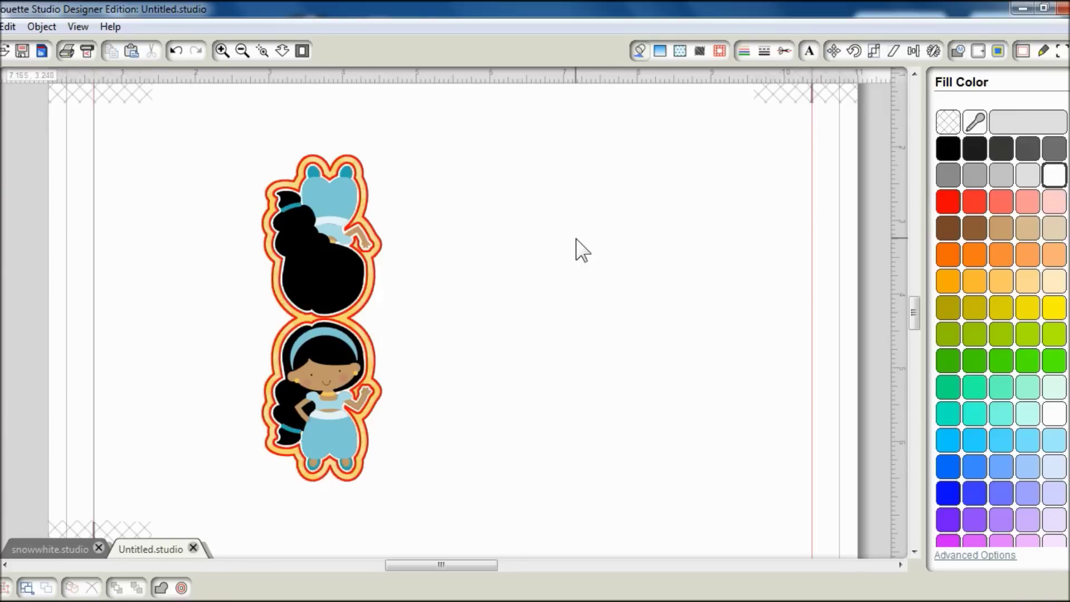
Step: Set the line colour of the top Jasmine, the lower Jasmine and the bookmark's outer edge to transparent
{"action": "left_click", "coordinate": [369, 290]}
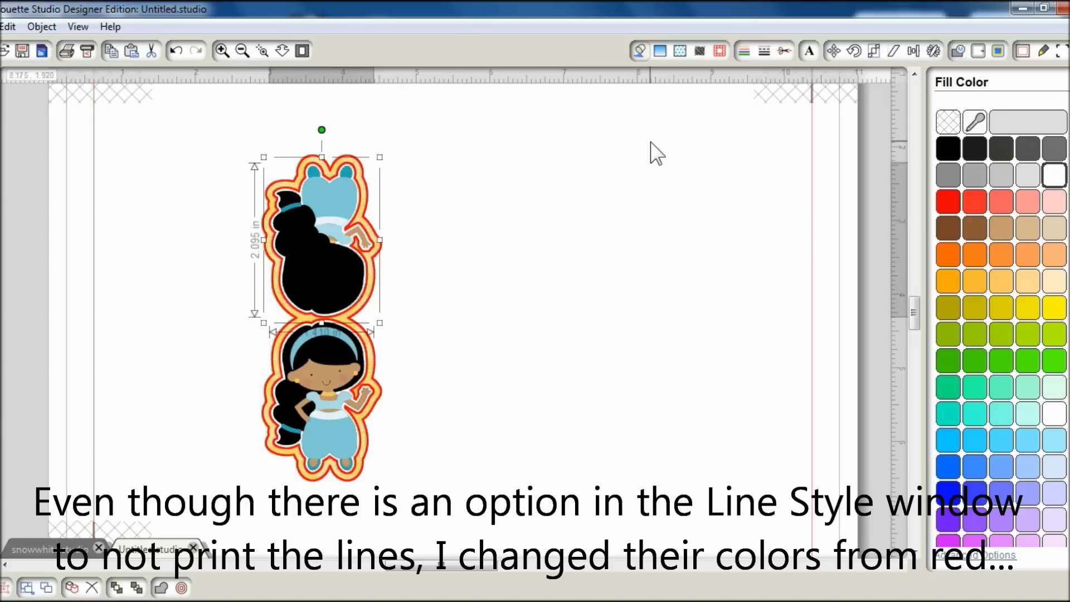
{"action": "left_click", "coordinate": [743, 51]}
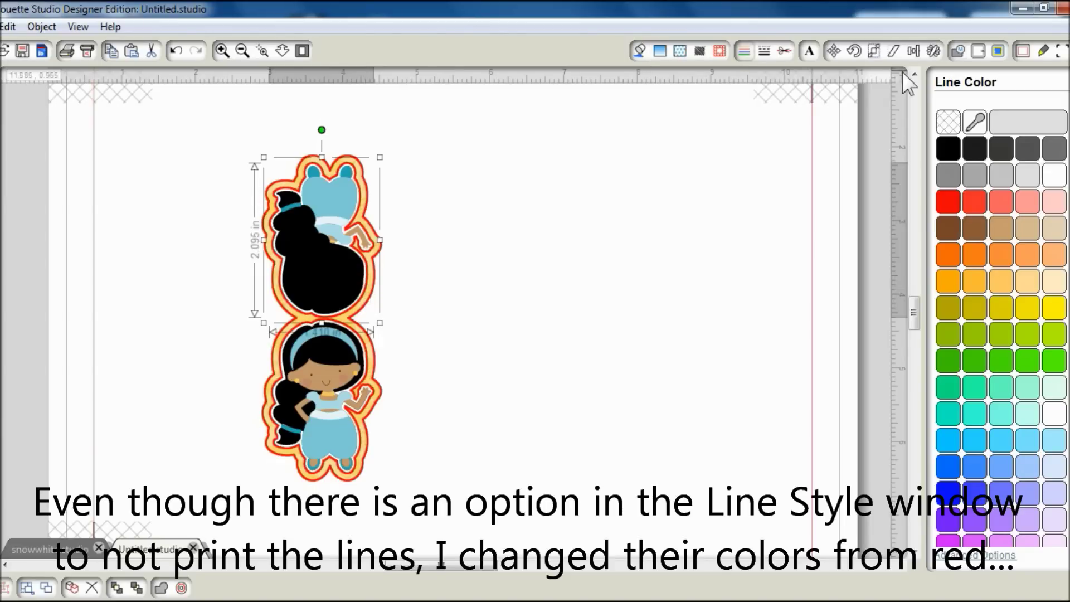
{"action": "left_click", "coordinate": [948, 121]}
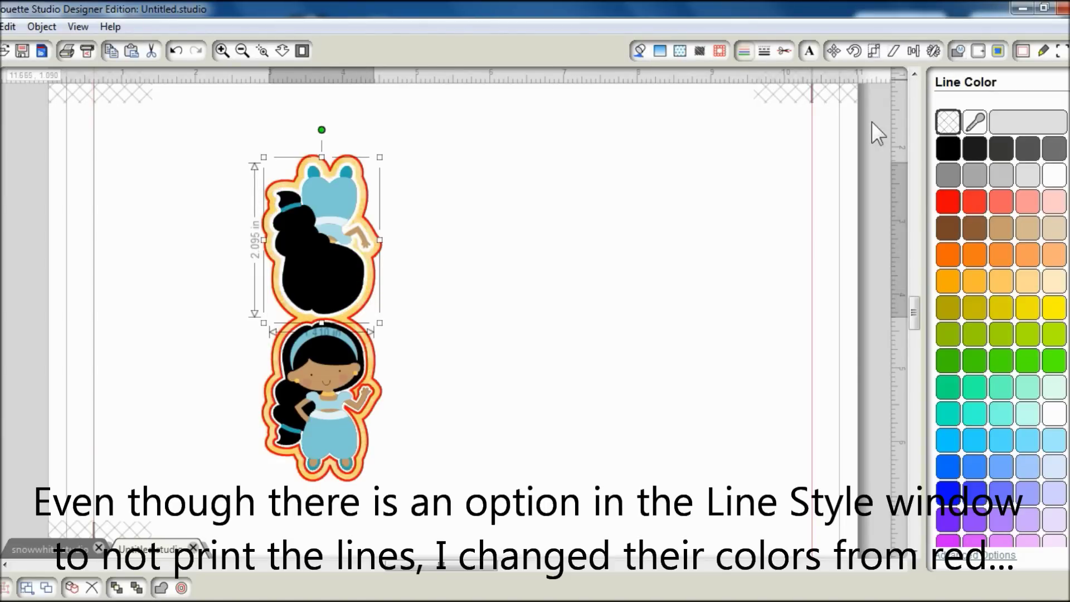
{"action": "left_click", "coordinate": [554, 210]}
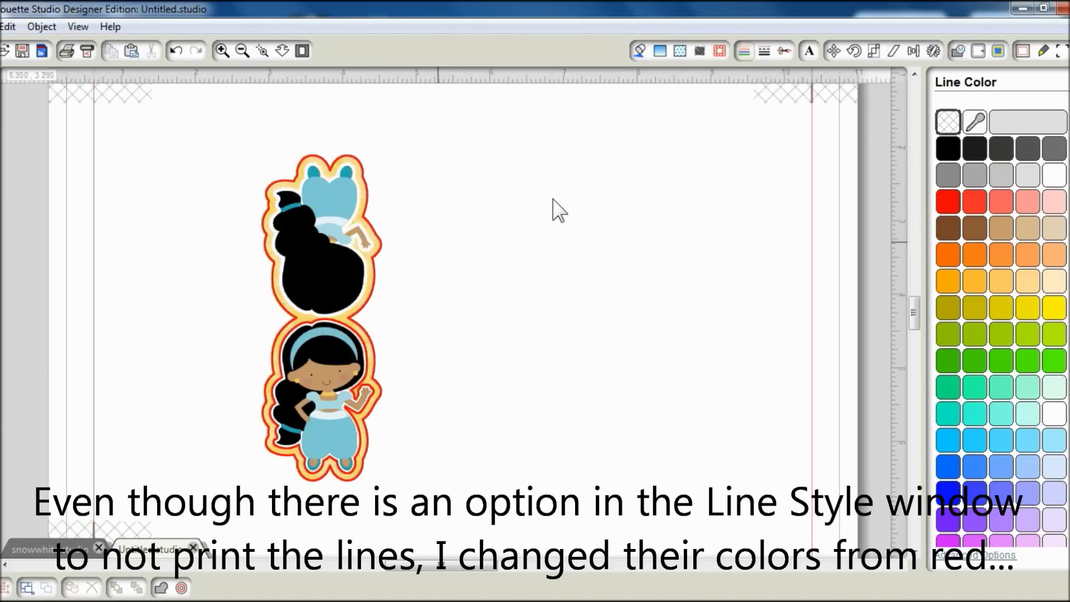
{"action": "left_click", "coordinate": [344, 324]}
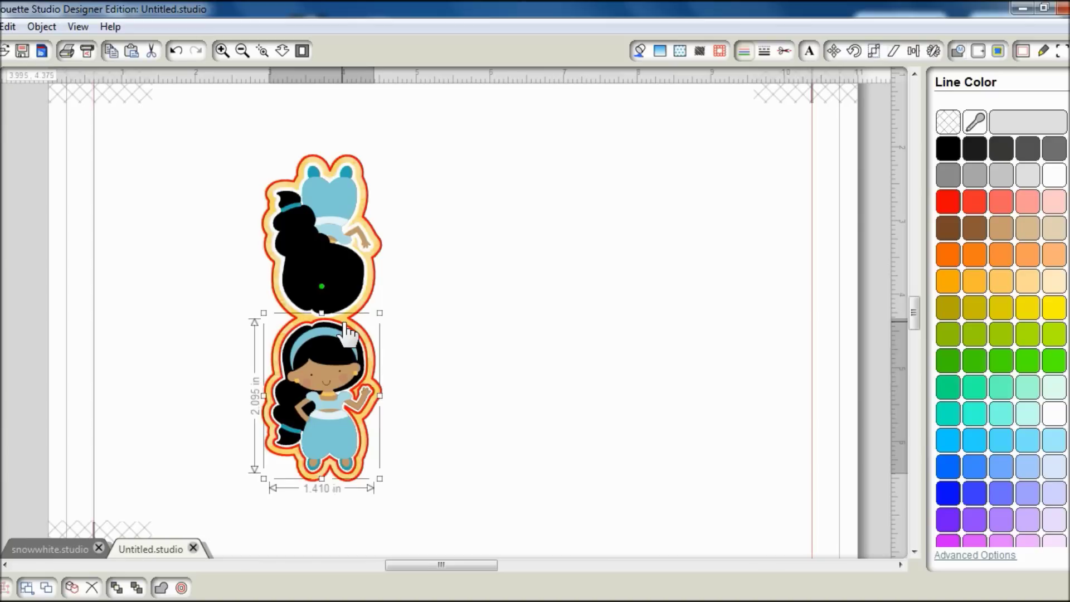
{"action": "left_click", "coordinate": [948, 125]}
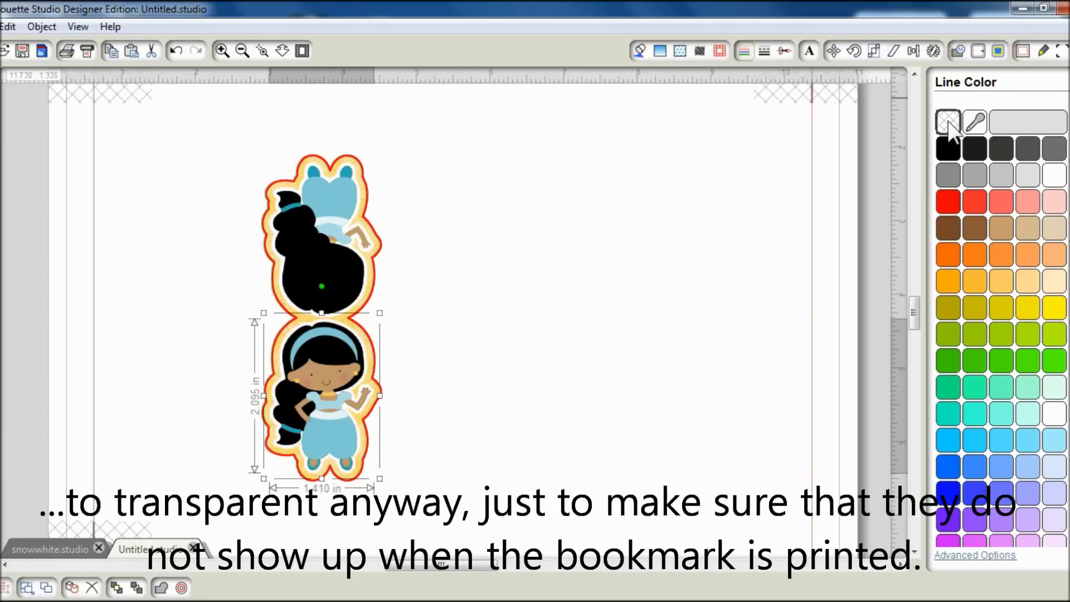
{"action": "left_click", "coordinate": [471, 248]}
{"action": "left_click", "coordinate": [388, 256]}
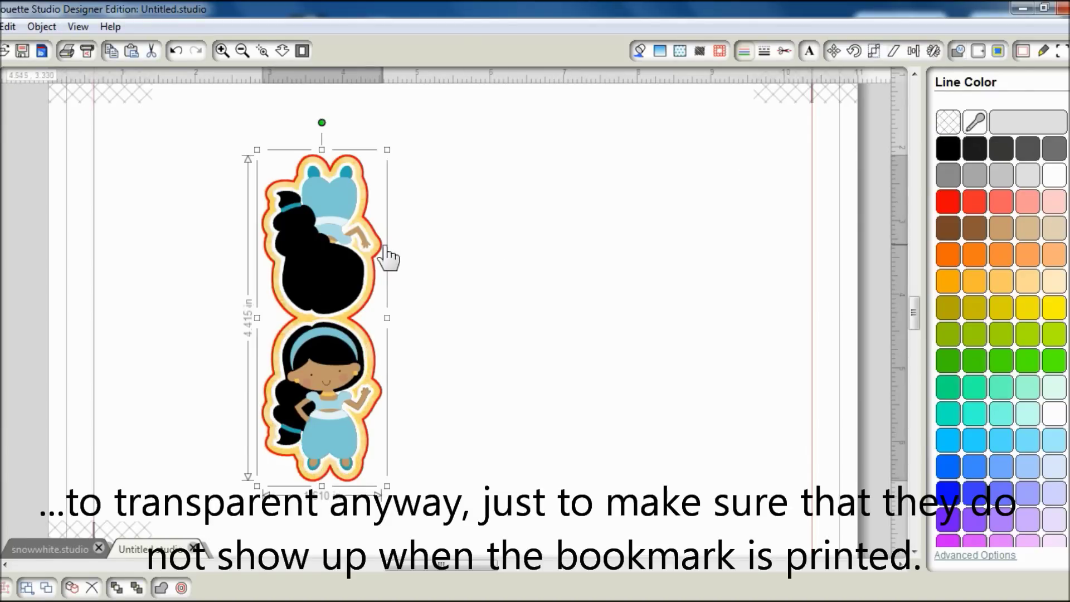
{"action": "left_click", "coordinate": [941, 130]}
{"action": "left_click", "coordinate": [621, 261]}
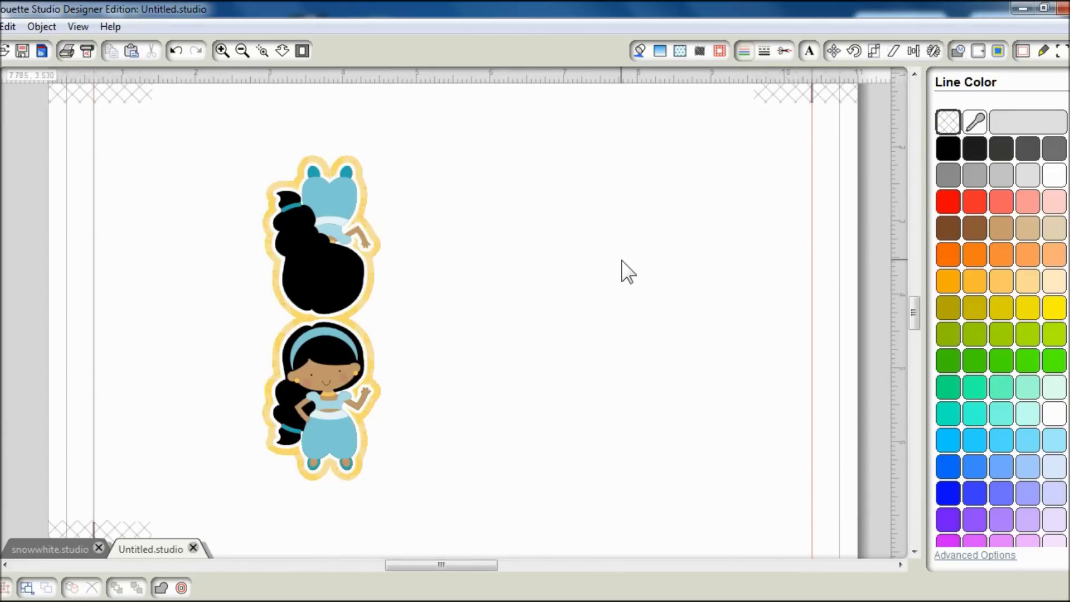
Step: Set the Jasmine bookmark's Cut Style to Cut, then return to design view and deselect
{"action": "left_click", "coordinate": [783, 51]}
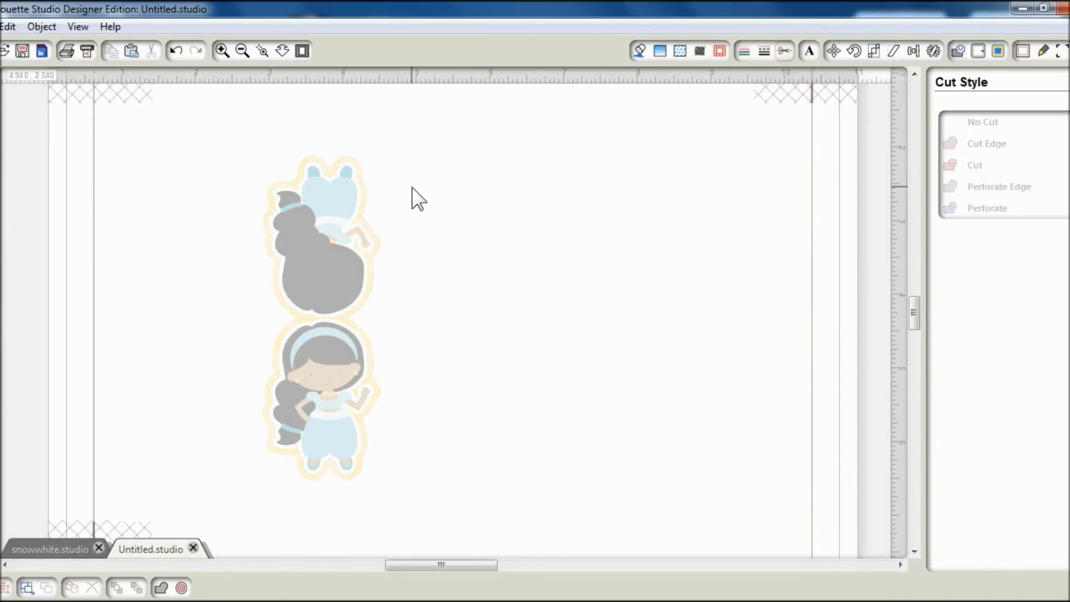
{"action": "left_click", "coordinate": [377, 207]}
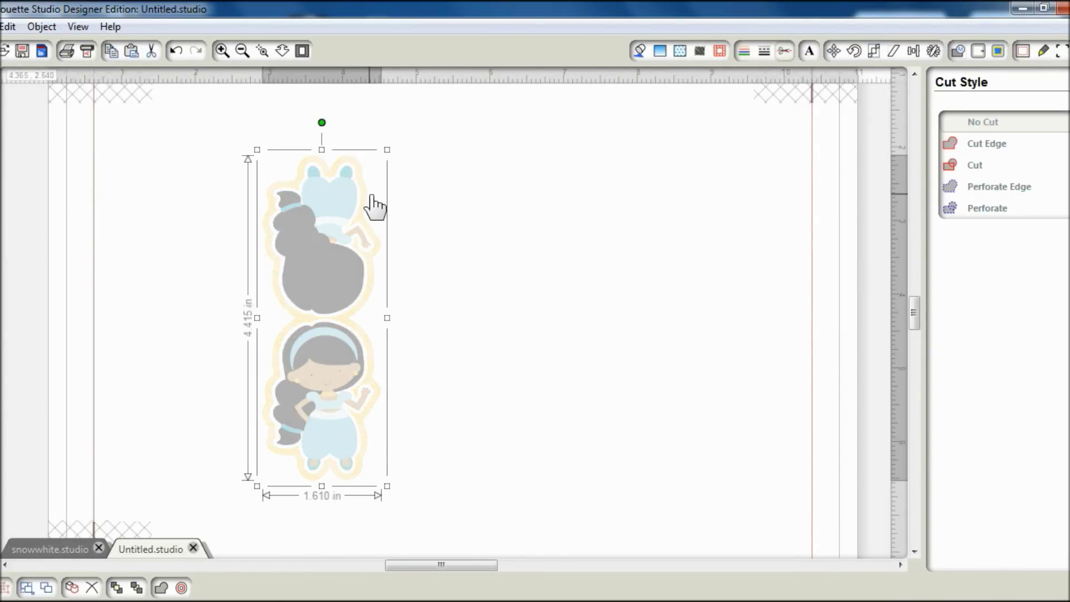
{"action": "left_click", "coordinate": [975, 166]}
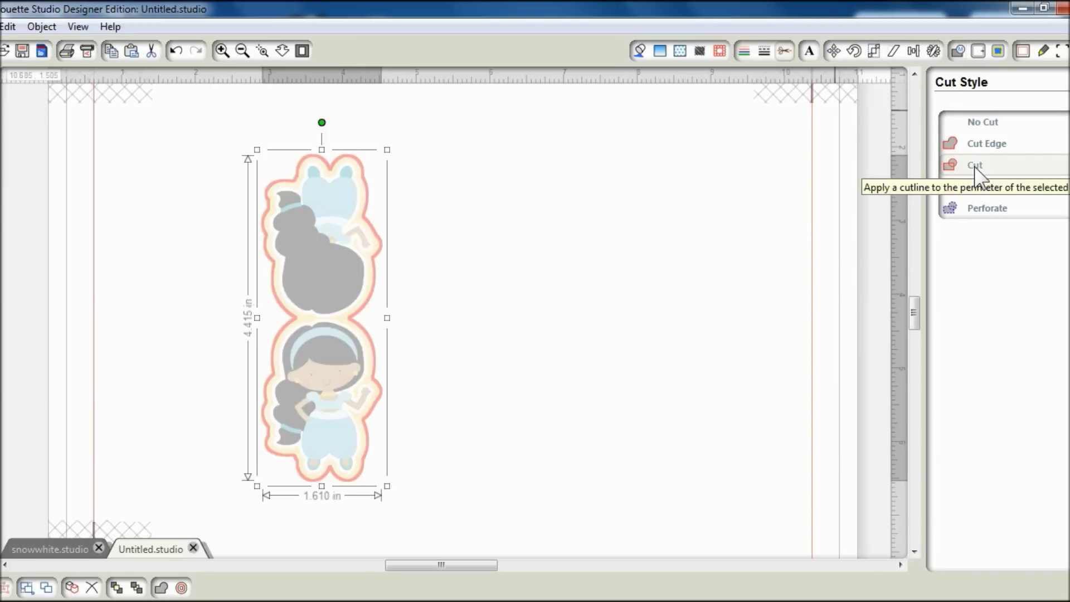
{"action": "left_click", "coordinate": [1067, 89]}
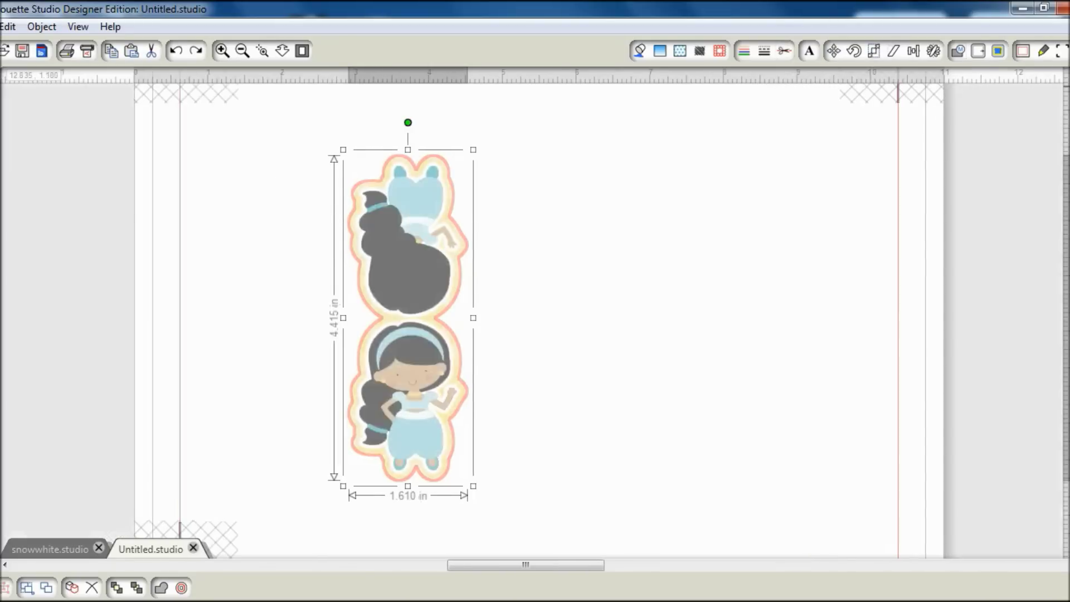
{"action": "left_click", "coordinate": [839, 188]}
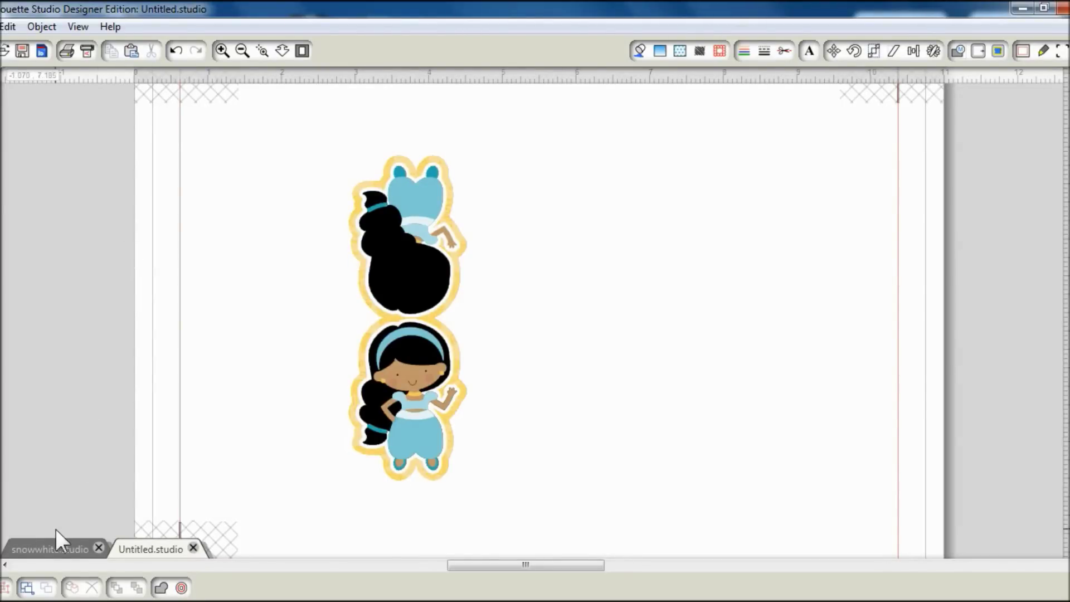
Step: Switch to the snowwhite.studio sheet of eight finished princess bookmarks
{"action": "left_click", "coordinate": [55, 548]}
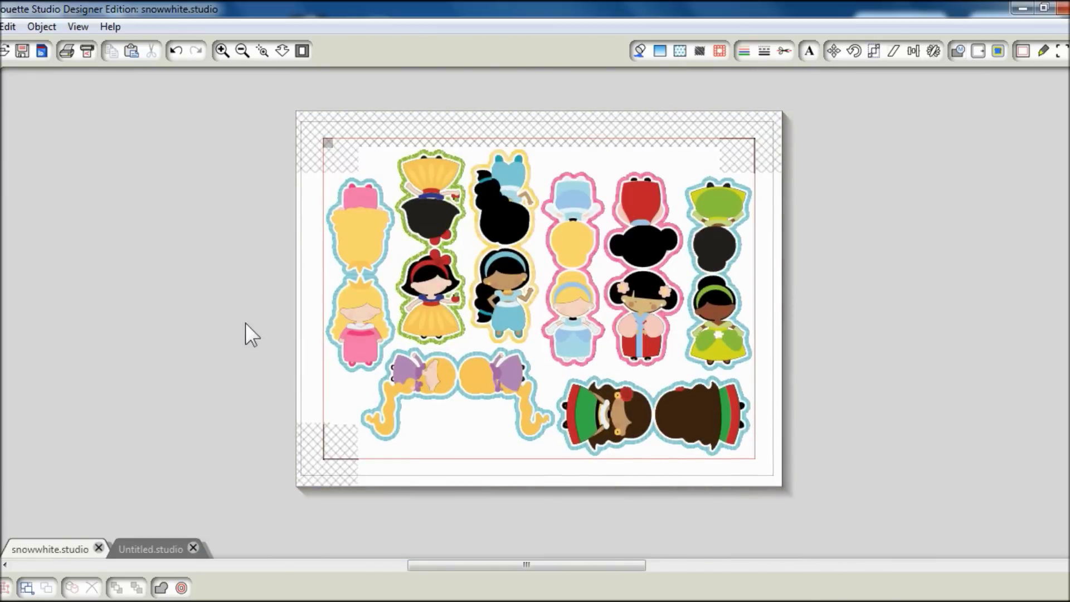